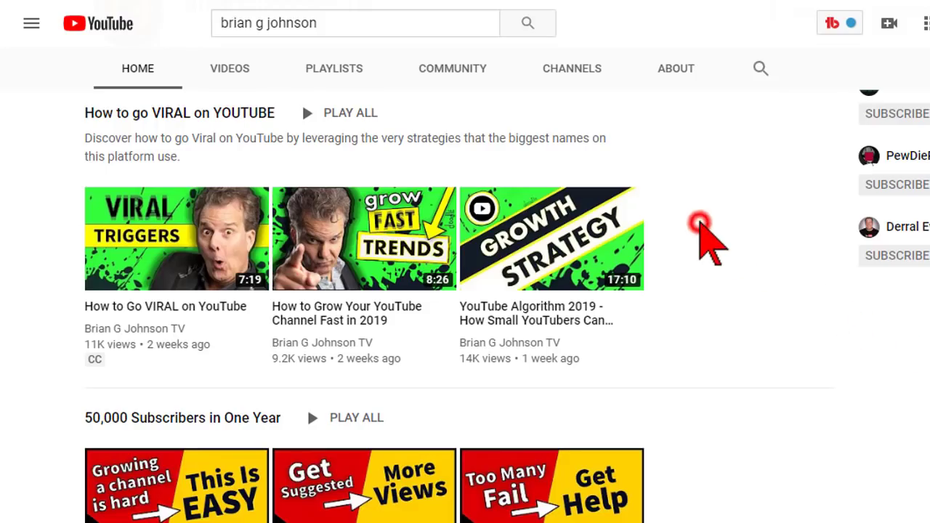
- Search YouTube for 'camtasia' and scroll through the Camtasia video results
scroll(700, 225, down, 6)
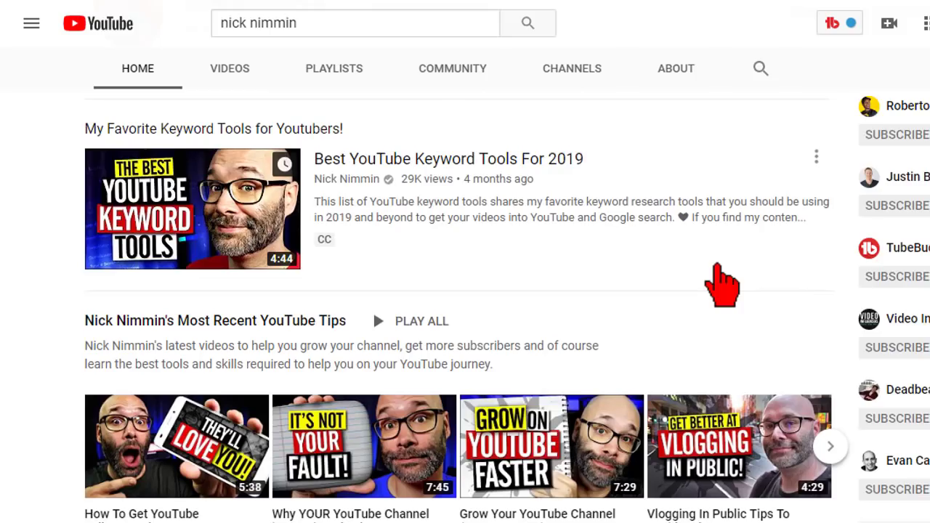
scroll(719, 283, down, 4)
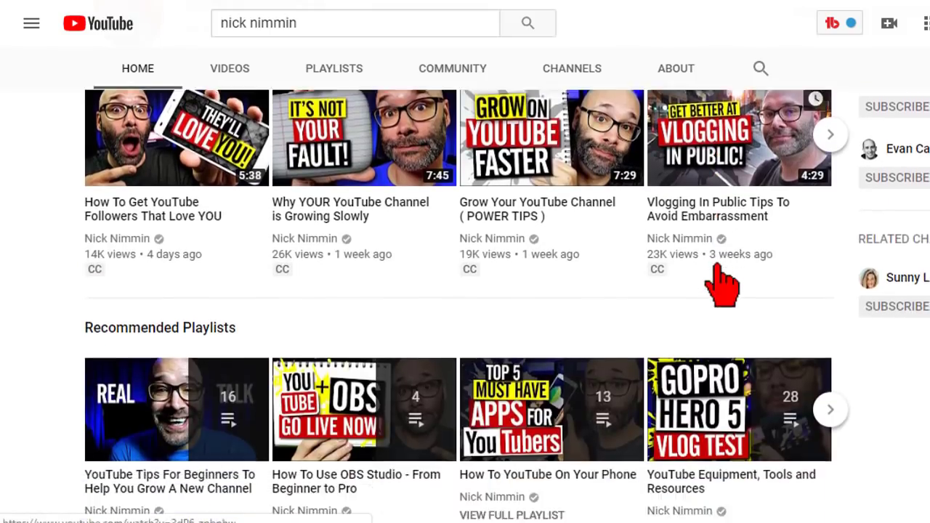
scroll(722, 285, down, 3)
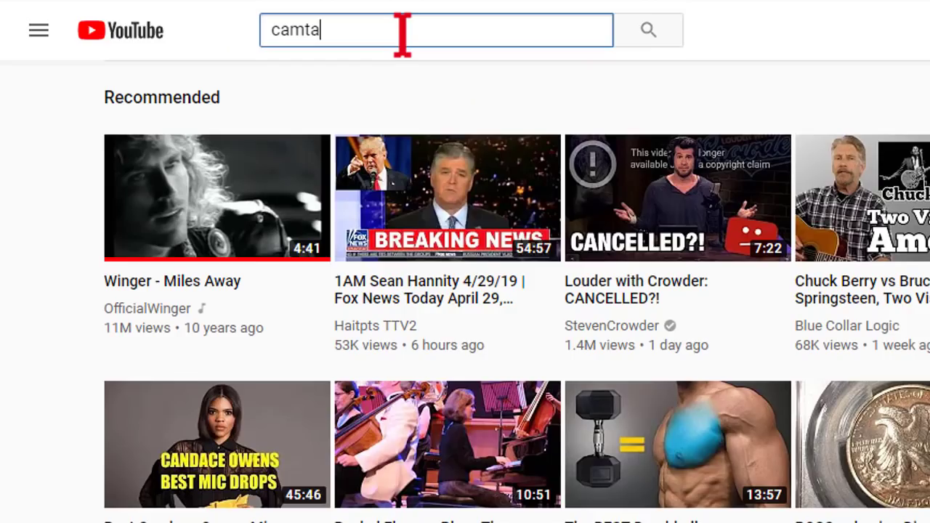
text(sia)
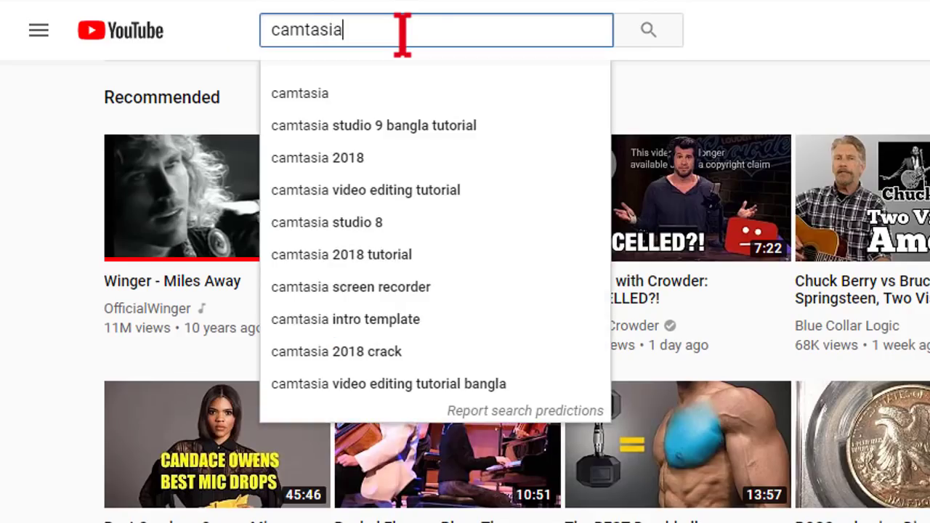
key(Return)
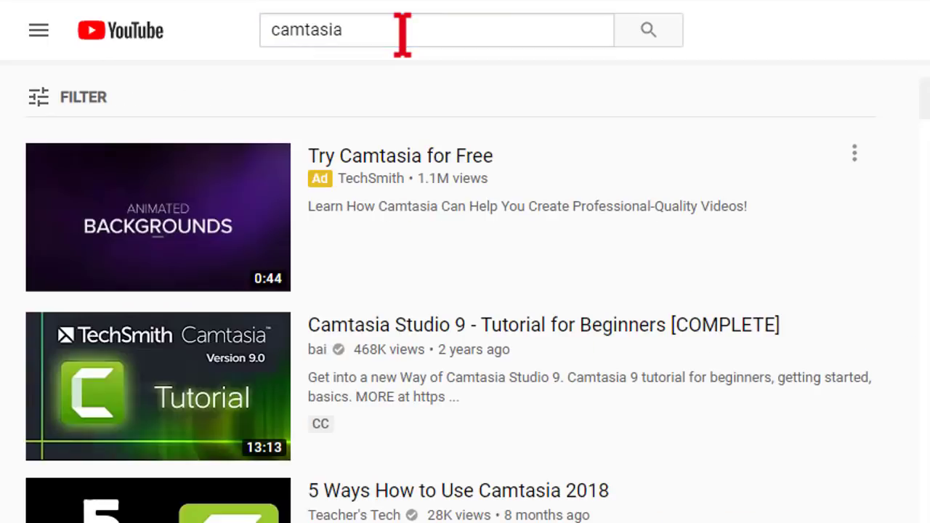
scroll(893, 270, down, 5)
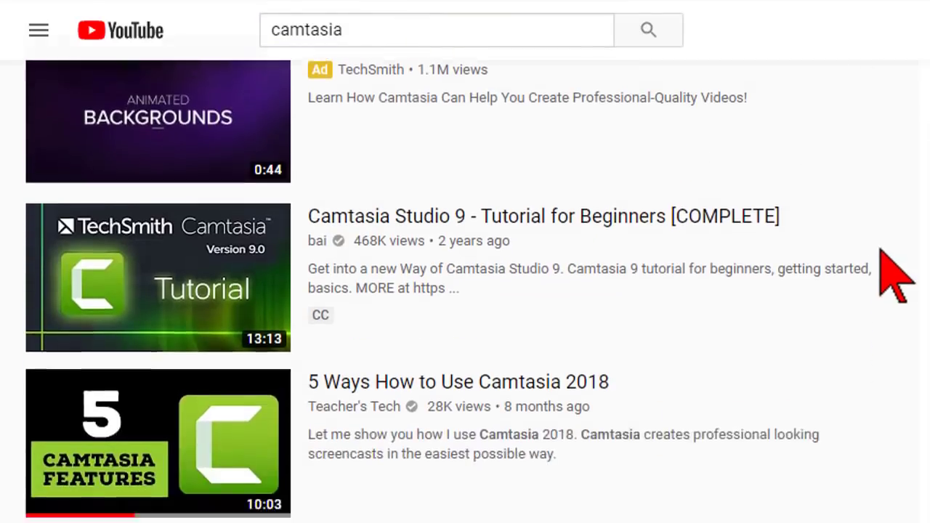
scroll(869, 255, down, 2)
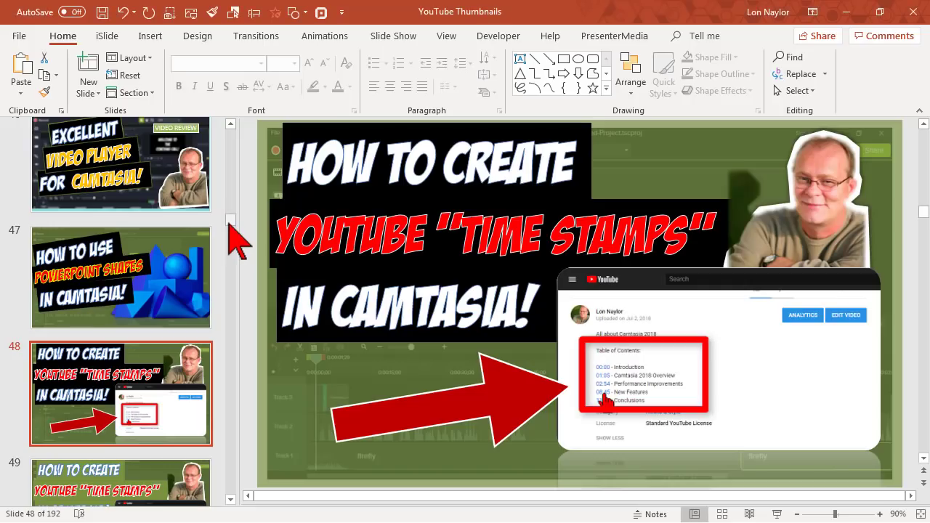
- Scroll the slide pane down and select slide 53, the Free PowerPoint video template design
drag(230, 223, 231, 236)
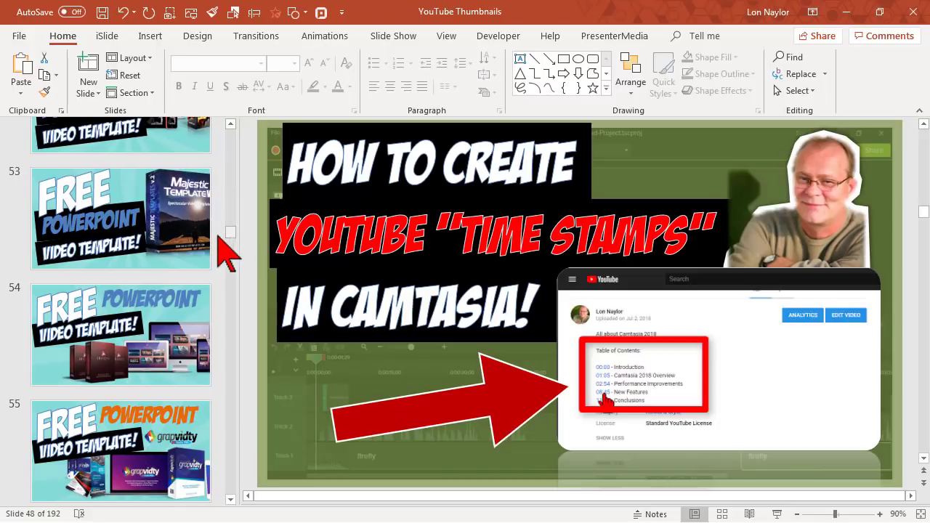
click(204, 226)
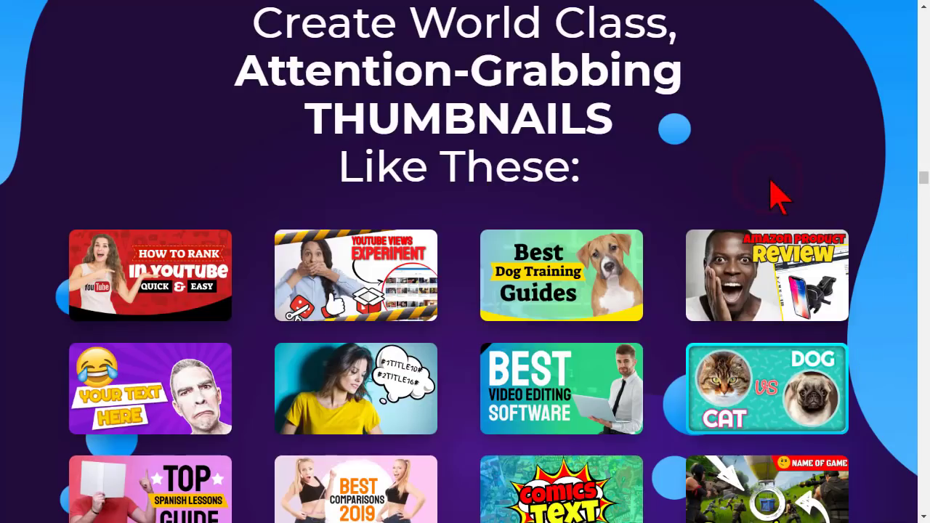
- Scroll down through the Thumbnail Blaster sales page
scroll(776, 194, down, 2)
scroll(775, 193, down, 2)
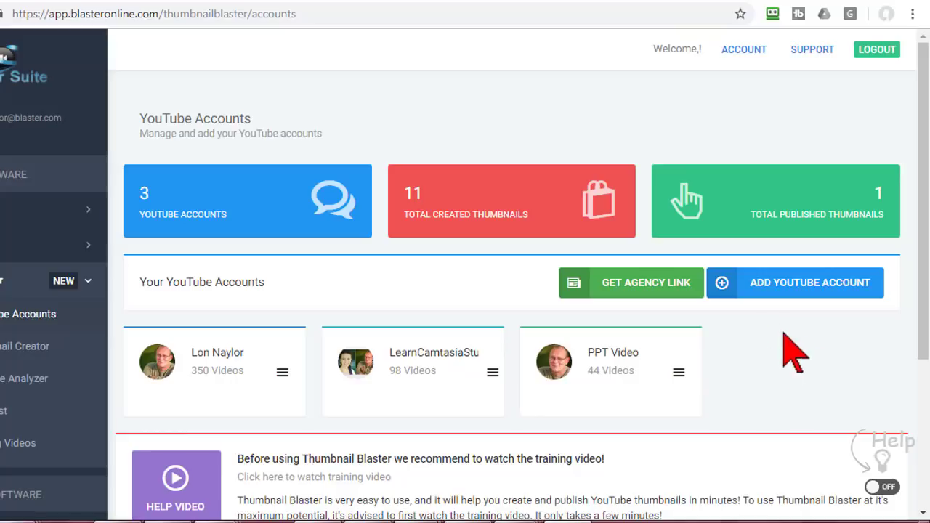
scroll(260, 458, down, 2)
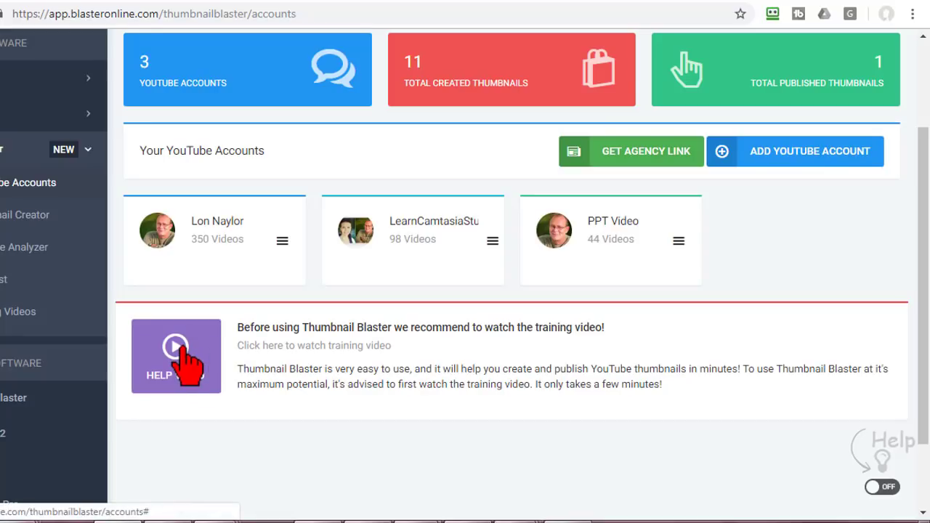
click(22, 311)
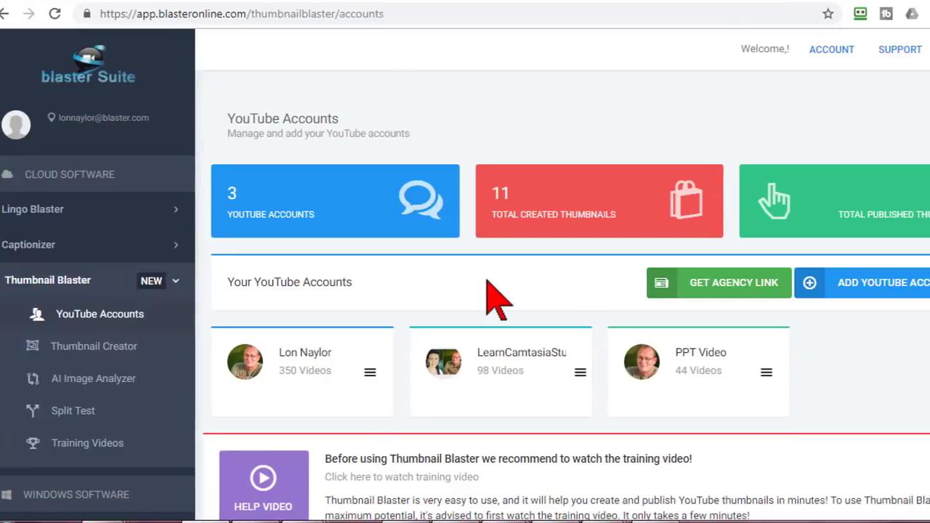
- Open Thumbnail Creator, keep the current channel in the Account dropdown, and browse its 353 videos
click(149, 348)
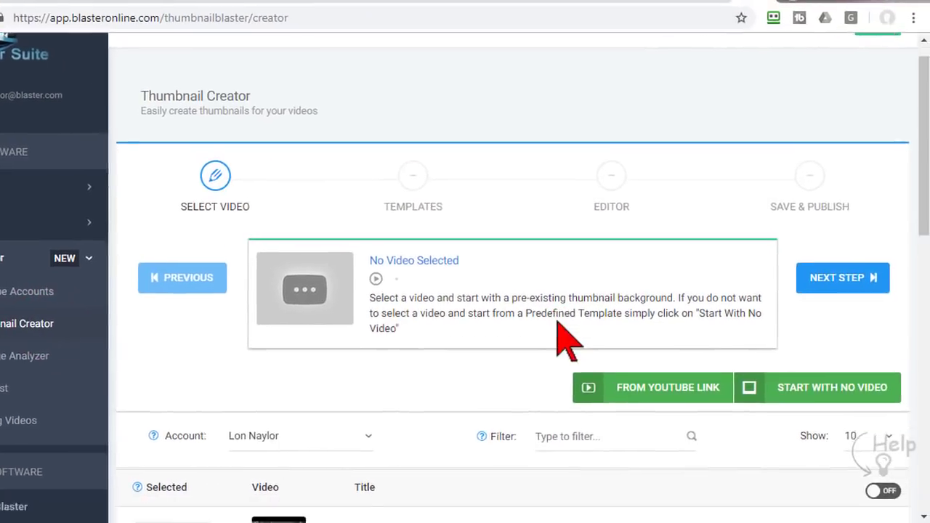
scroll(509, 290, down, 5)
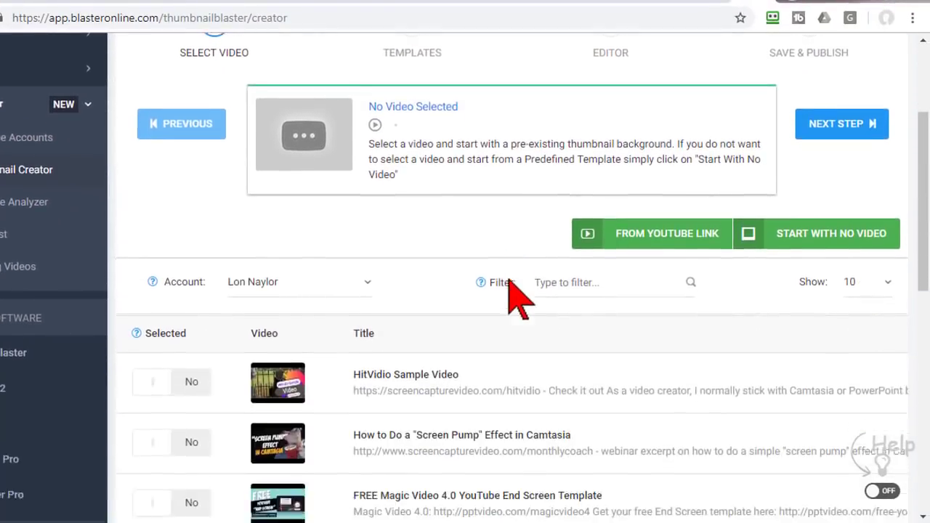
scroll(472, 291, up, 2)
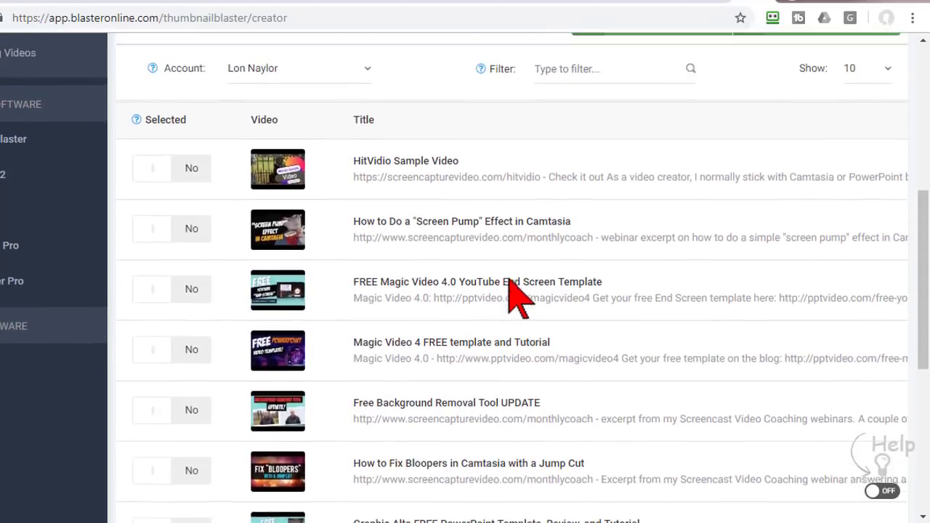
click(369, 162)
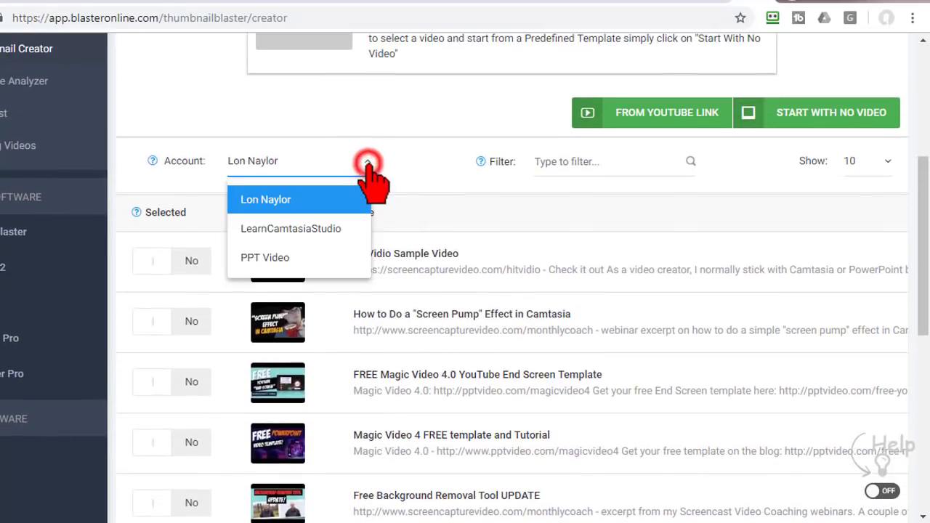
click(409, 156)
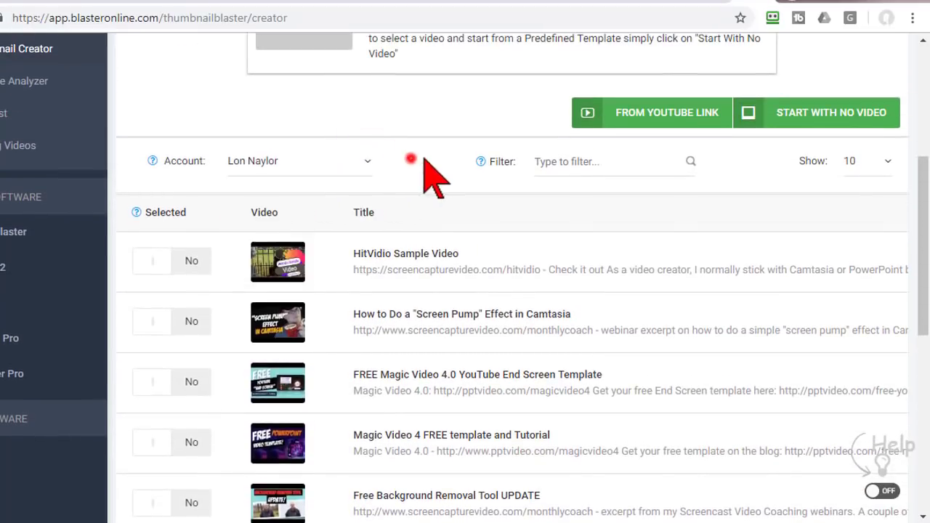
click(563, 167)
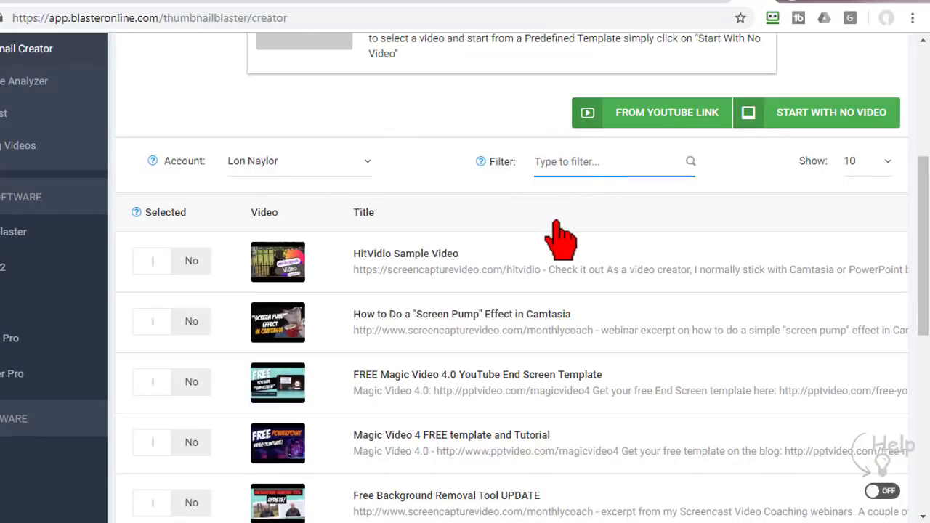
drag(921, 222, 922, 346)
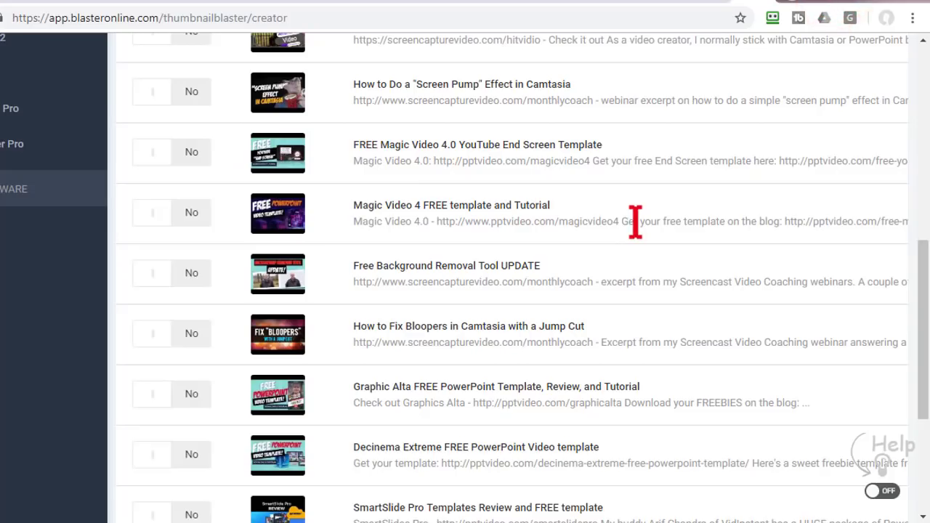
scroll(634, 223, down, 5)
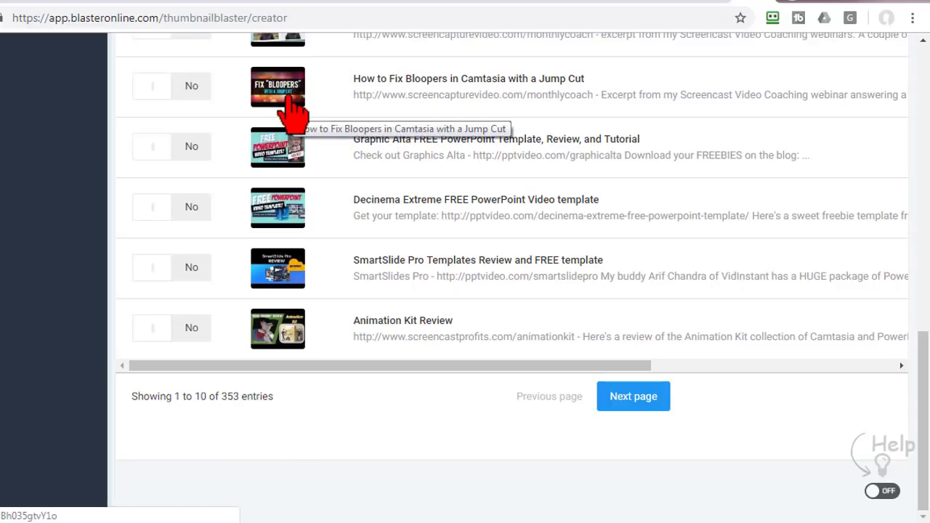
scroll(420, 231, up, 3)
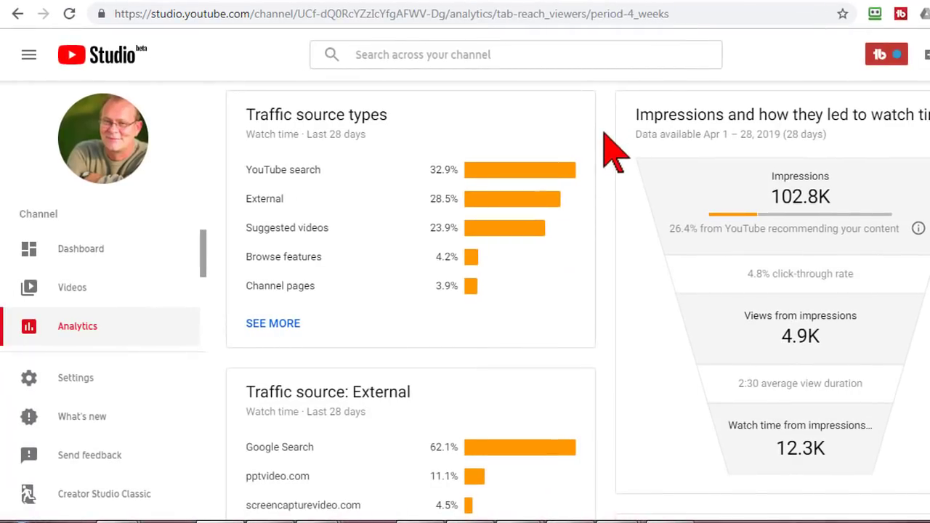
- Review the Reach analytics, reading the explanation of the 4.8% click-through rate
scroll(617, 158, down, 1)
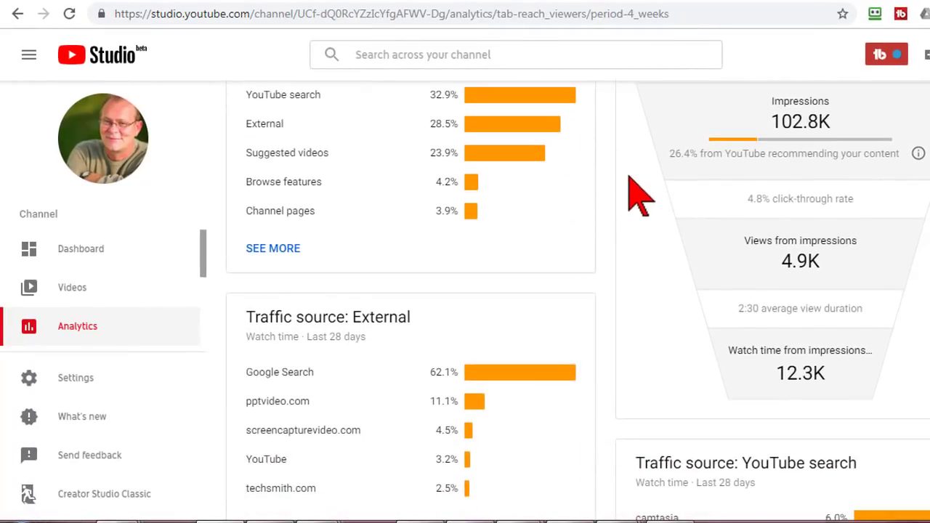
drag(745, 197, 869, 201)
click(643, 208)
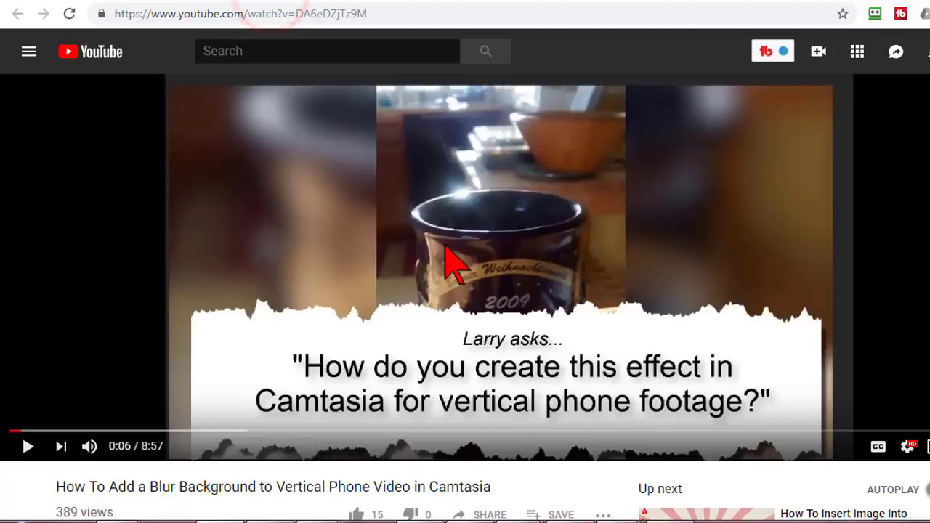
scroll(386, 327, down, 1)
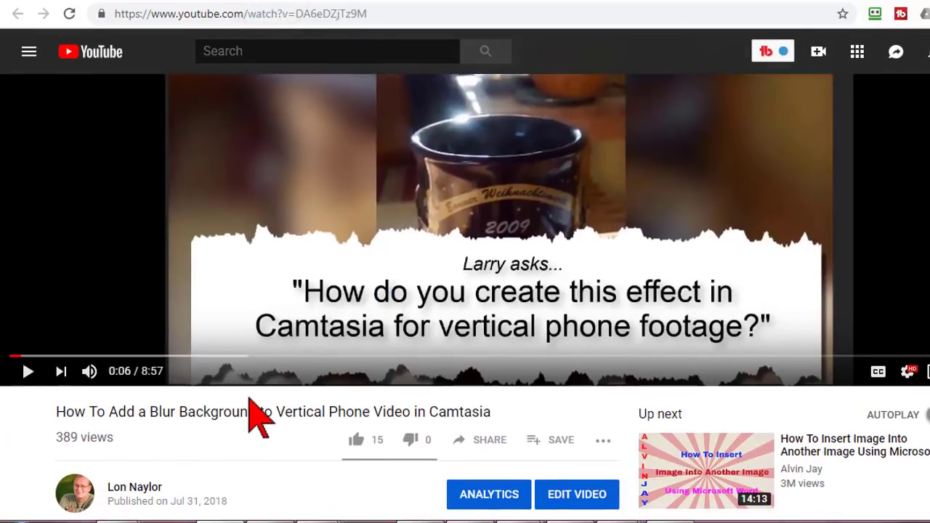
scroll(616, 316, up, 1)
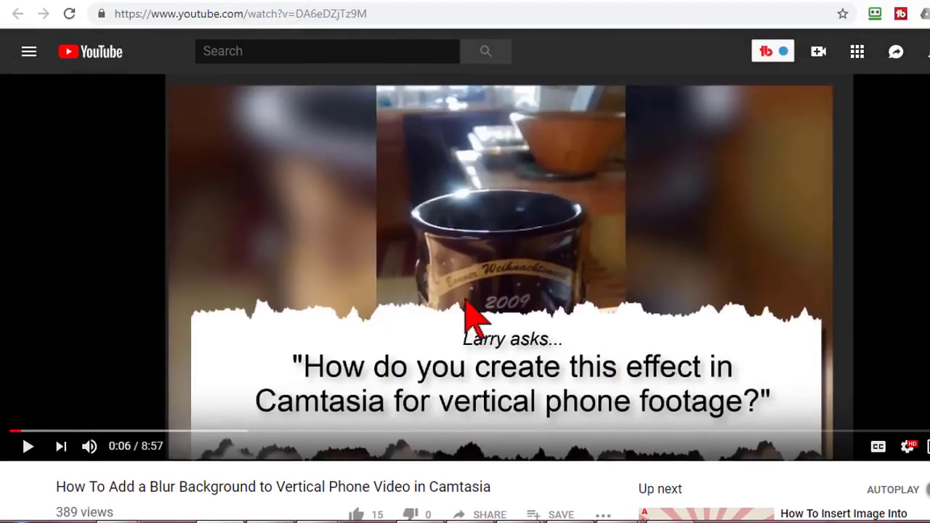
- Toggle the blur background vertical phone video to Yes and proceed with Next Step
click(857, 3)
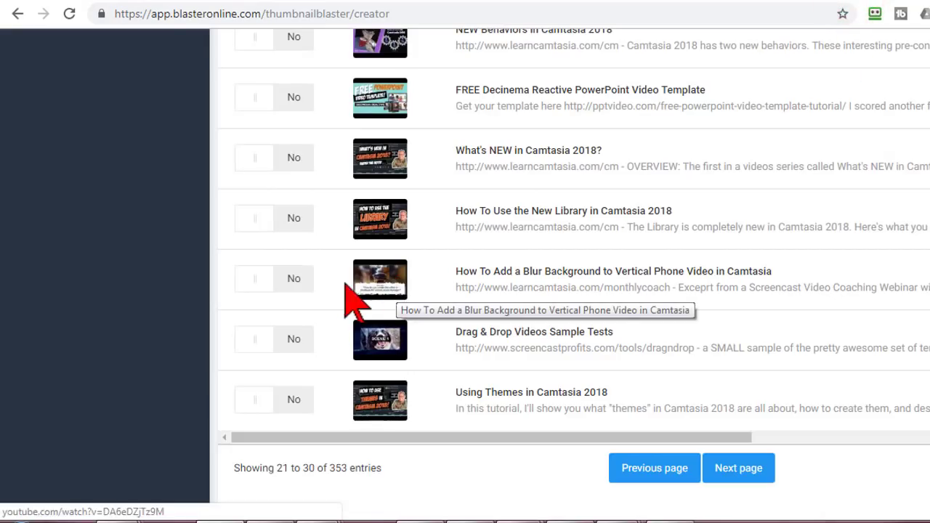
click(294, 278)
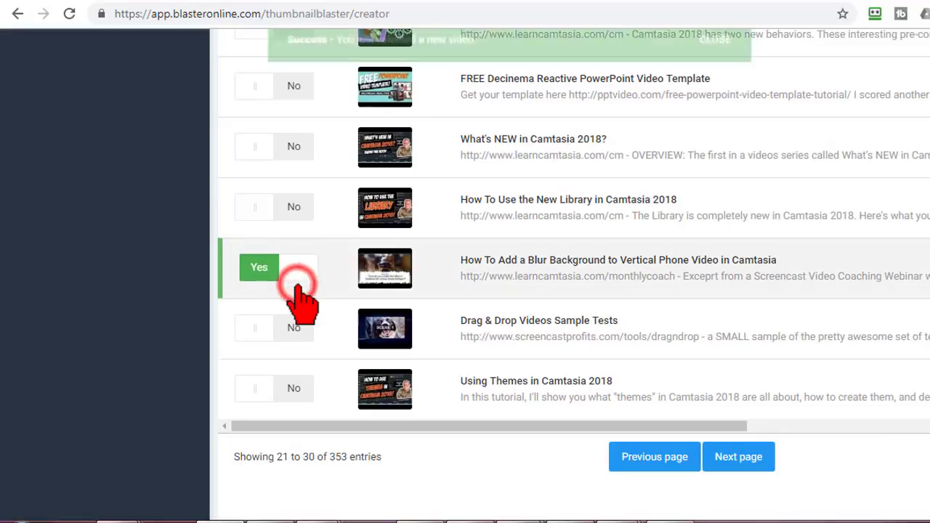
scroll(835, 322, up, 7)
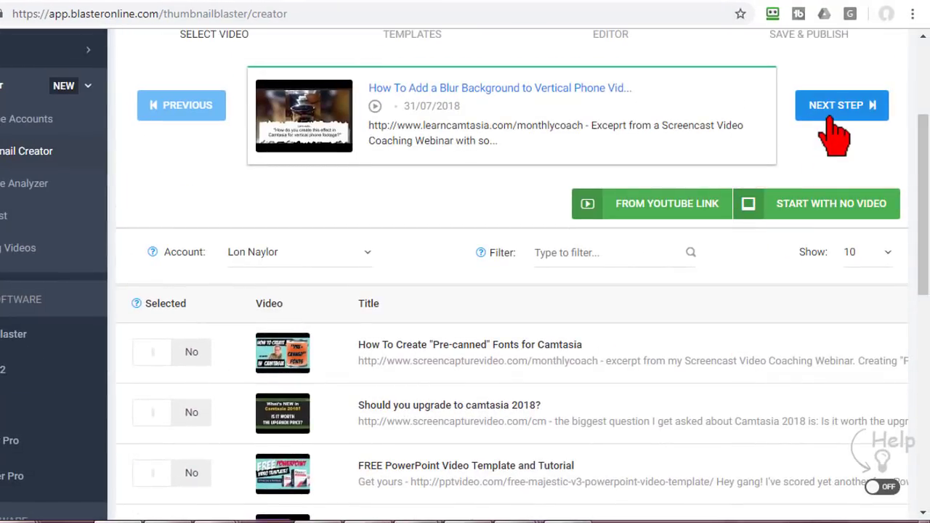
click(829, 120)
- Browse the template grid, preview Tourist Places, then use the Click Bait - #5 template
scroll(693, 196, down, 3)
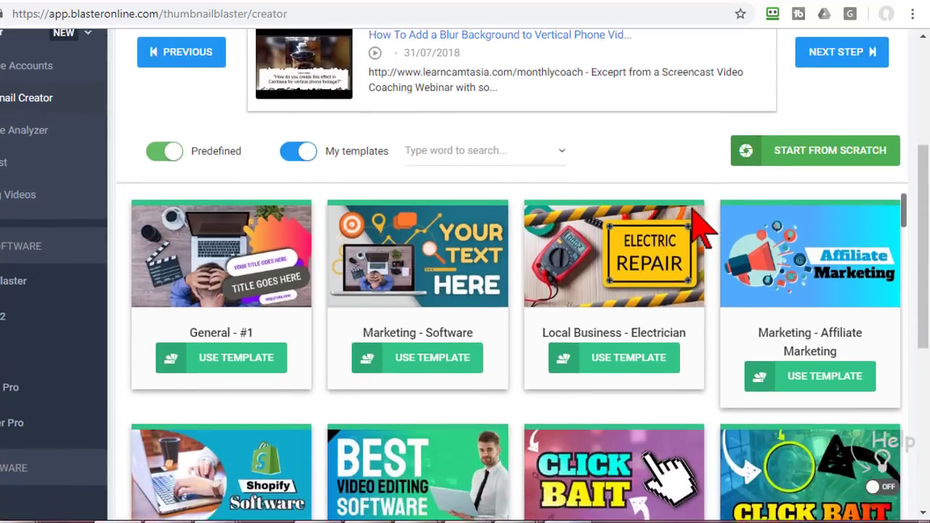
scroll(716, 280, down, 5)
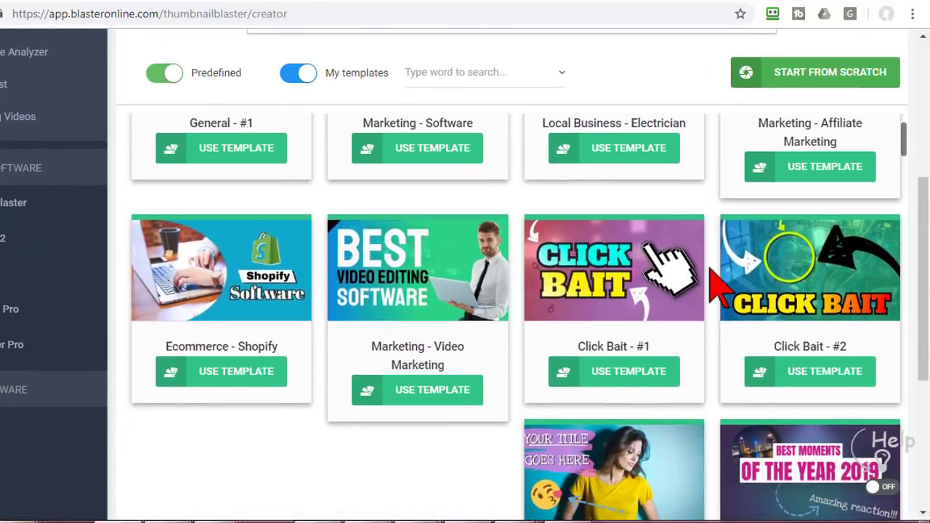
scroll(722, 305, down, 3)
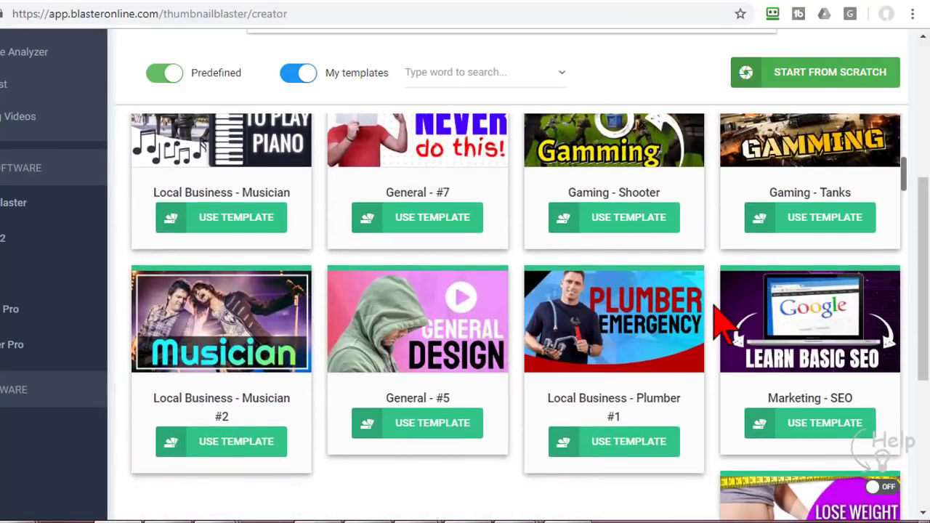
scroll(715, 308, down, 6)
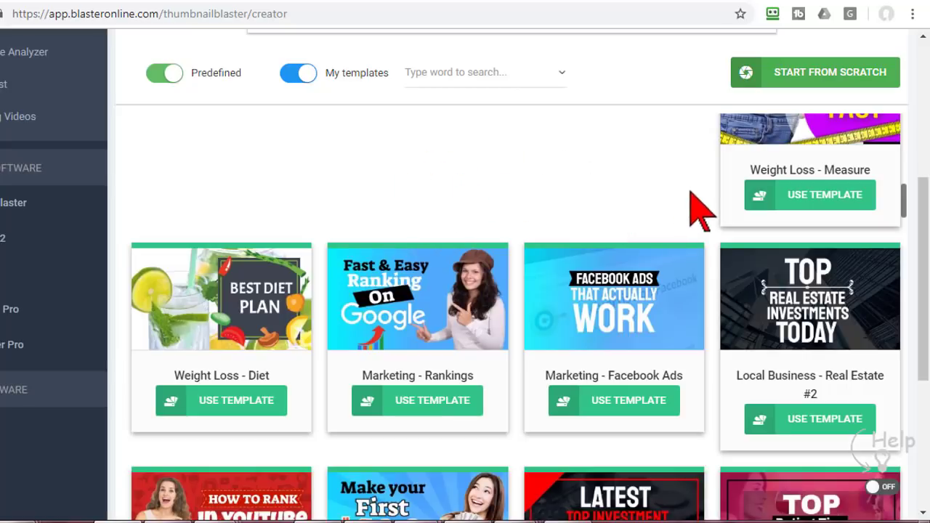
scroll(712, 233, down, 4)
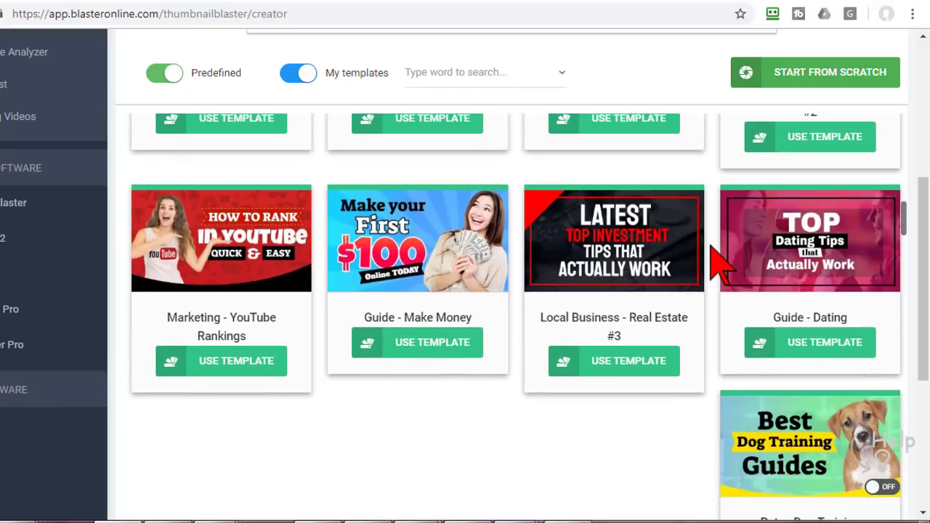
scroll(715, 265, down, 5)
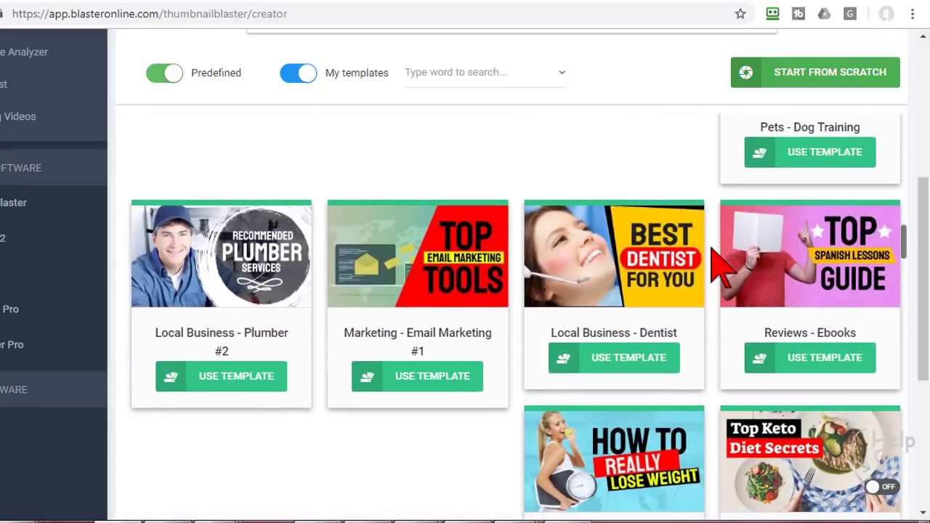
scroll(715, 266, down, 5)
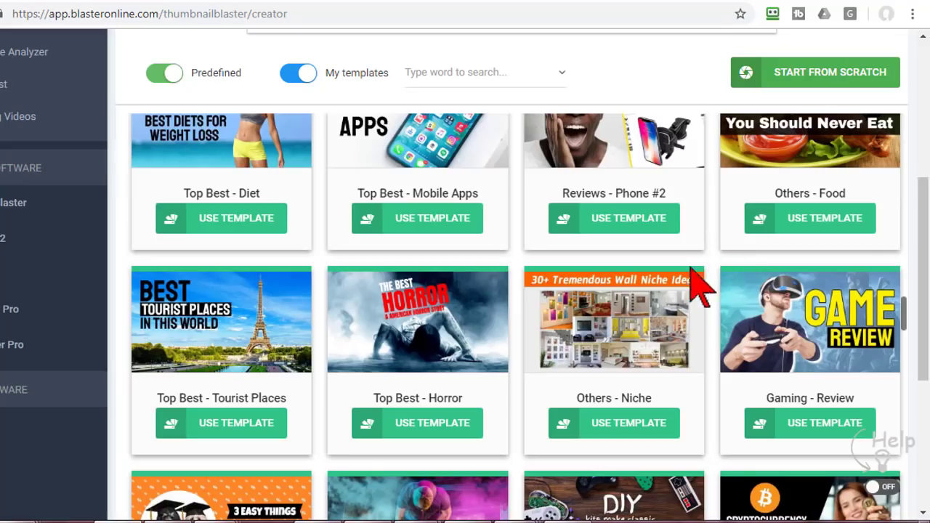
mouse_move(210, 340)
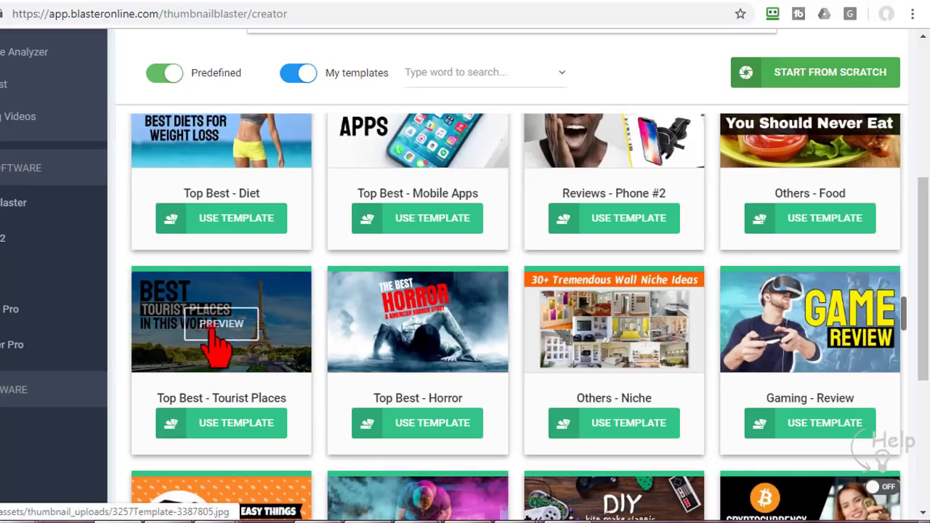
click(215, 334)
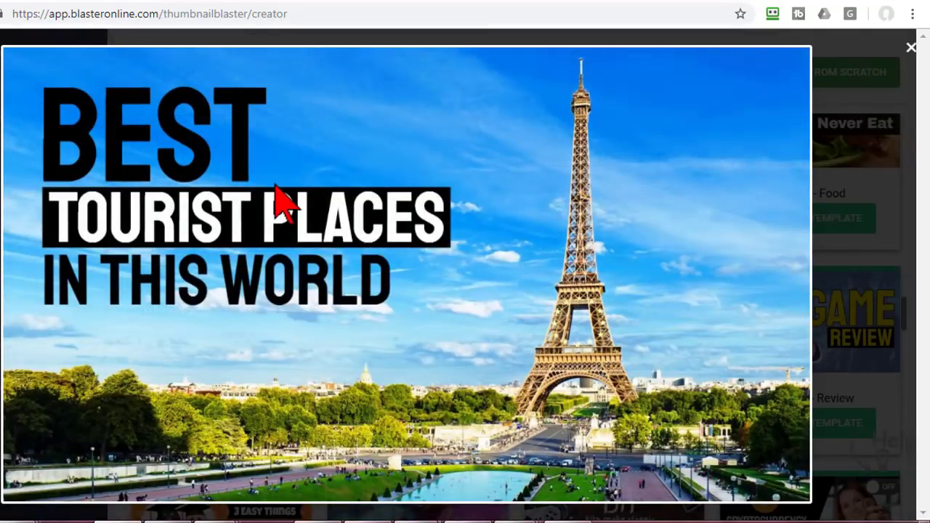
click(911, 48)
scroll(716, 259, down, 5)
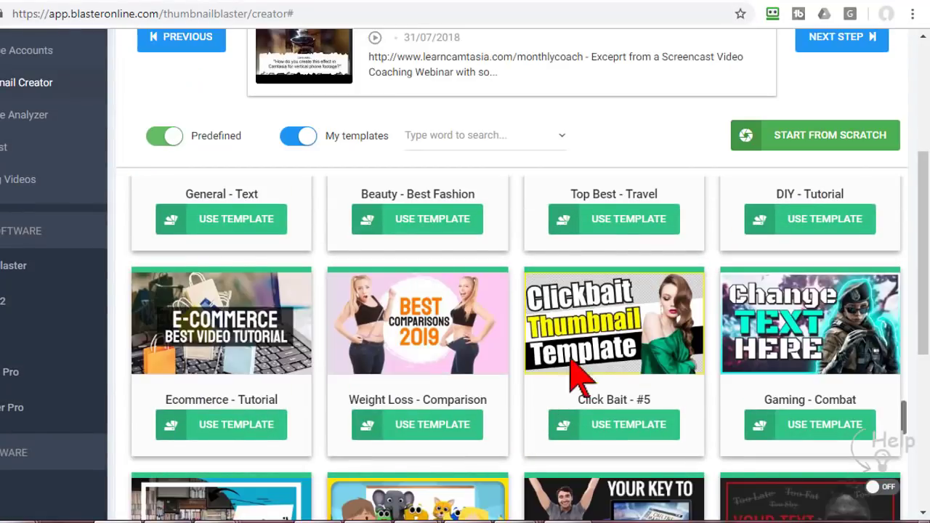
click(627, 425)
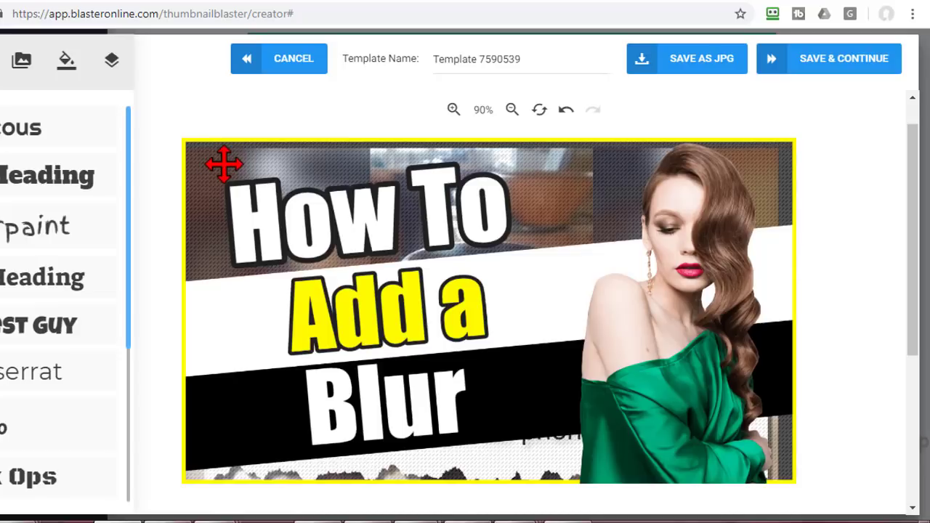
- Change the first headline line to 'How To Add a' and move it onto the canvas
scroll(223, 165, down, 1)
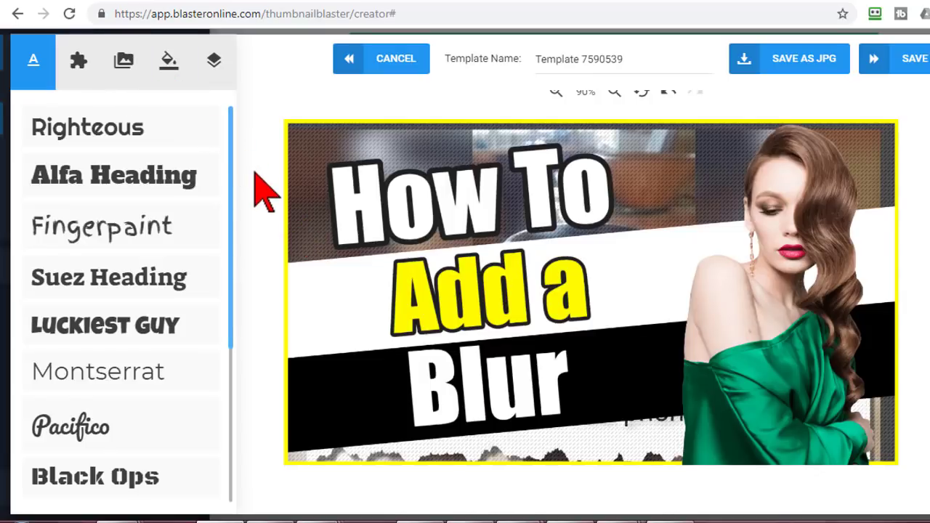
drag(230, 218, 235, 156)
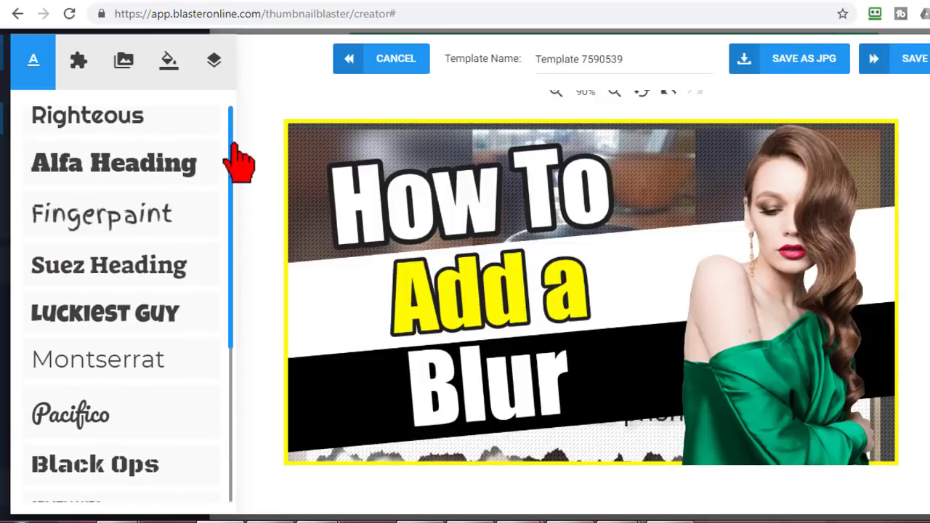
click(379, 193)
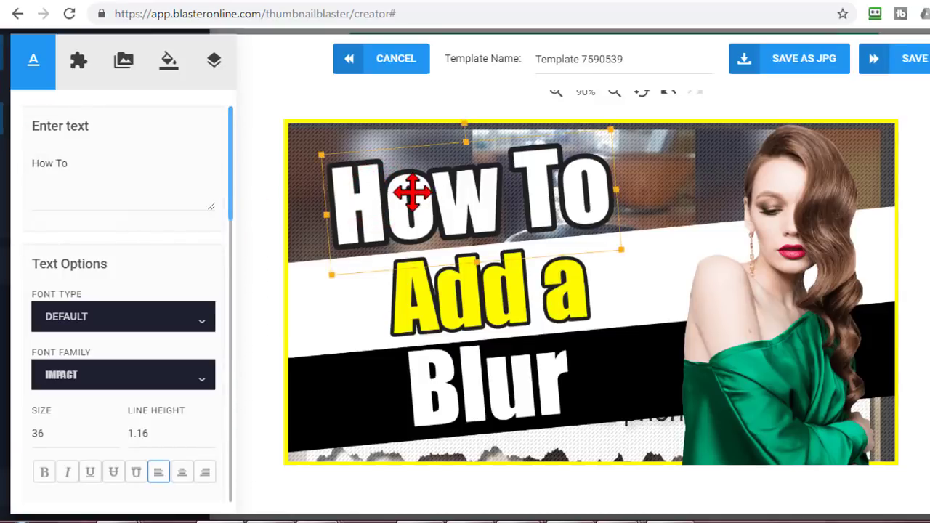
drag(98, 165, 33, 166)
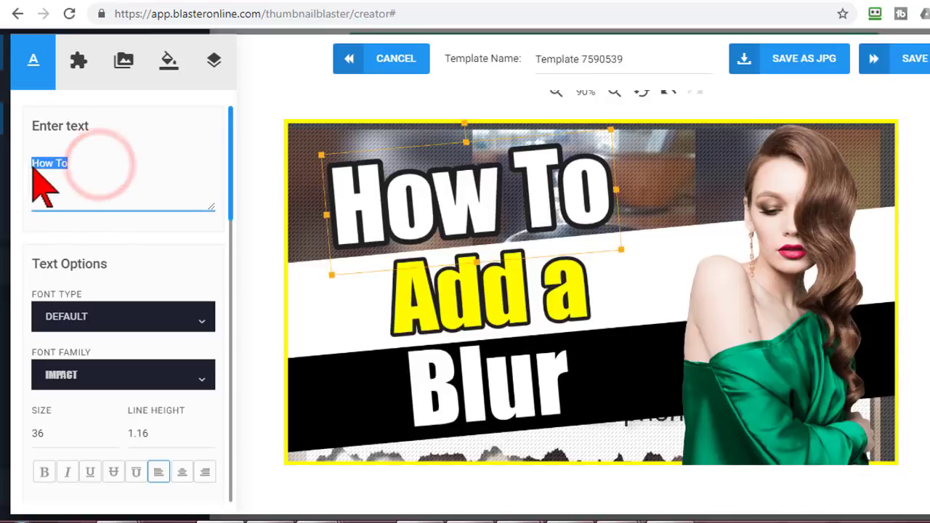
click(101, 176)
text(Add)
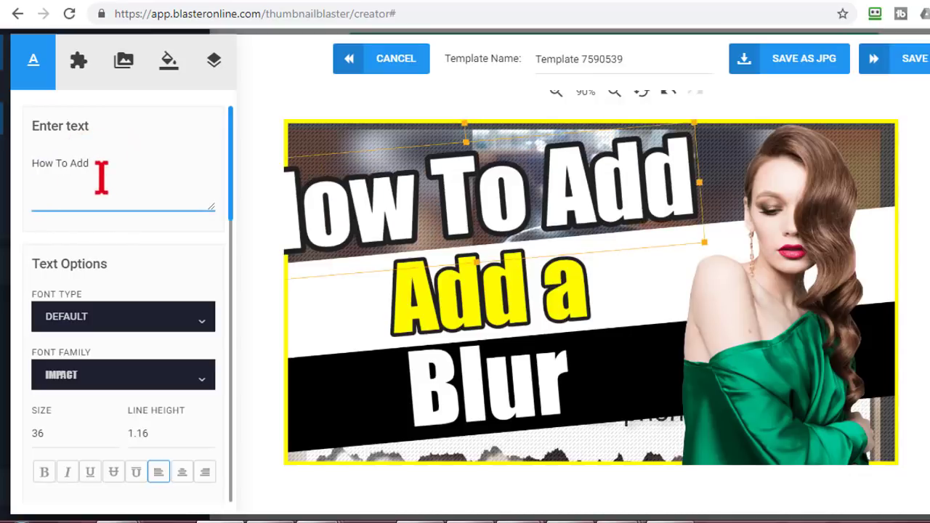
text( a)
drag(561, 181, 638, 187)
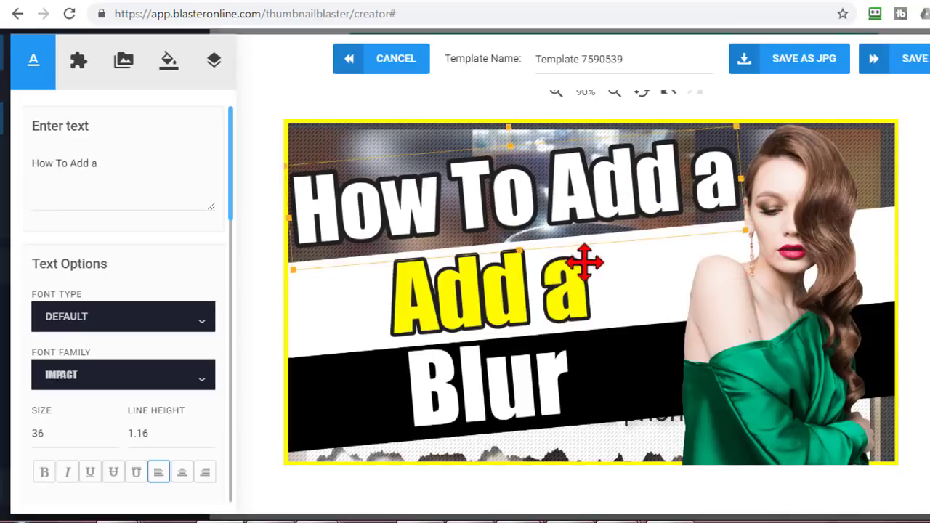
- Replace the yellow line with 'Blur Background' and fit it on the canvas
click(442, 292)
drag(93, 166, 11, 182)
text(Blur Background)
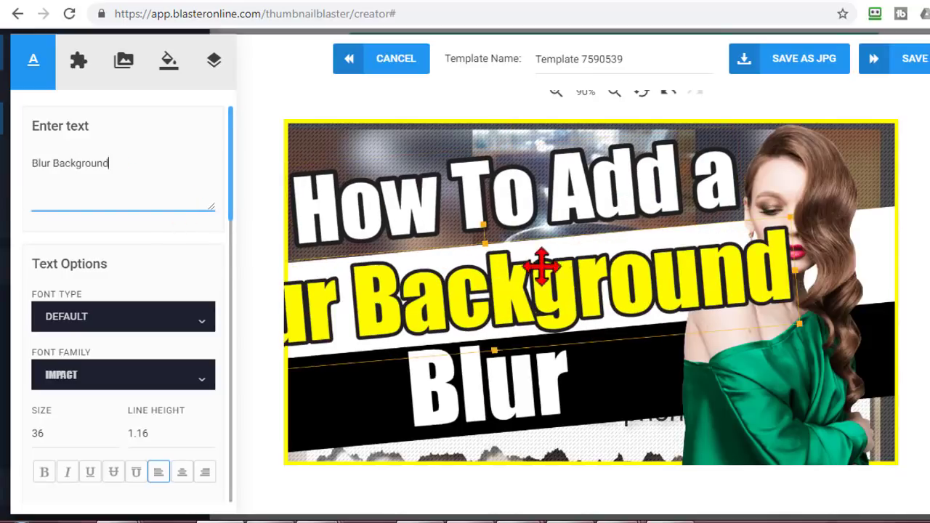
drag(726, 334, 669, 316)
drag(607, 284, 614, 279)
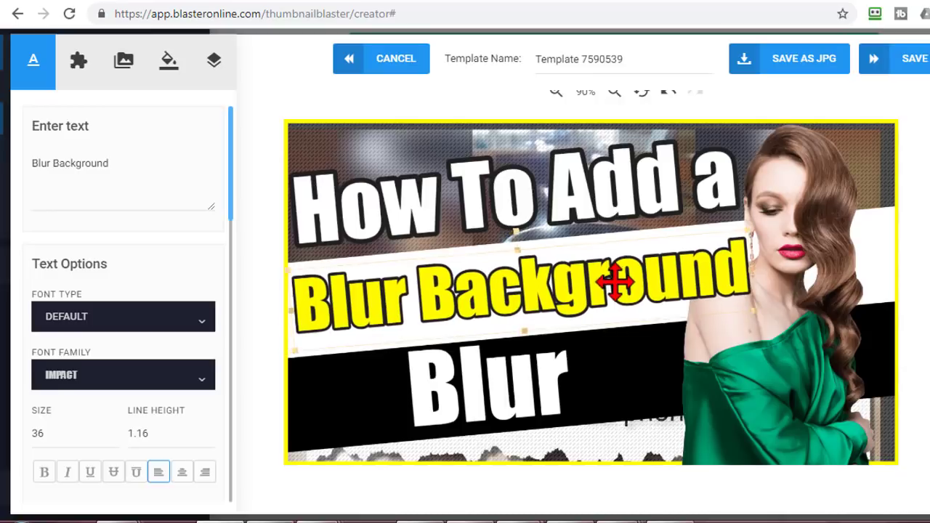
- Replace the white line with 'in Camtasia', shrinking it and shifting it right
click(497, 380)
drag(185, 207, 21, 161)
text(in Camtasia)
drag(726, 428, 716, 425)
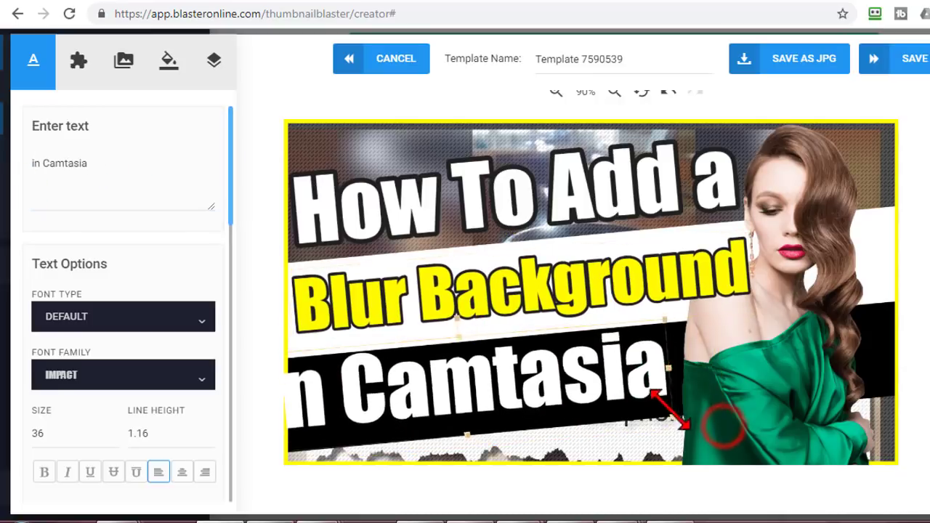
drag(539, 375, 567, 370)
click(756, 372)
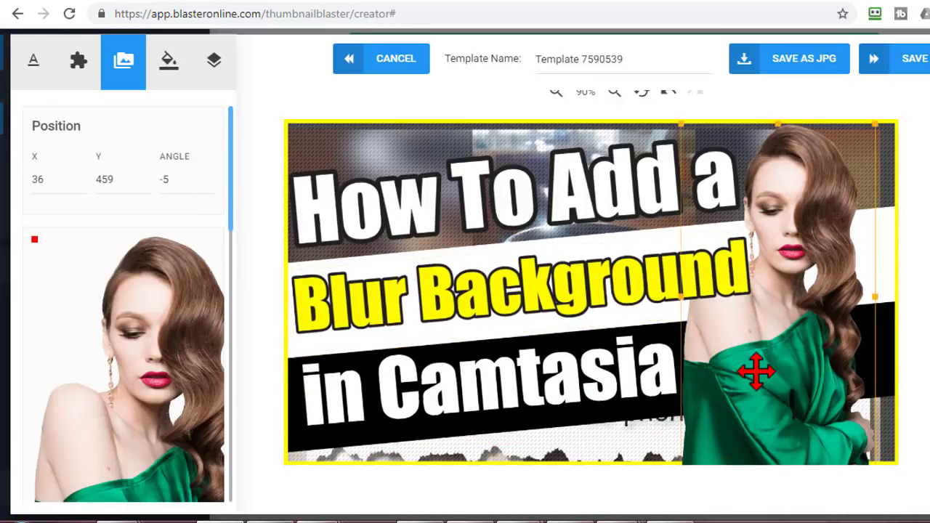
- Delete the woman cutout and lower the background screenshot's opacity to 29%
key(Delete)
click(756, 372)
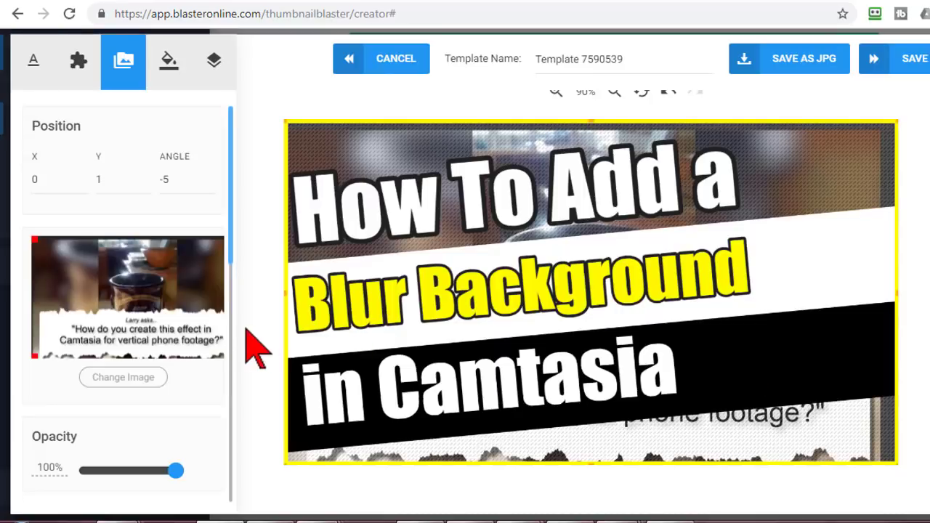
drag(176, 471, 112, 471)
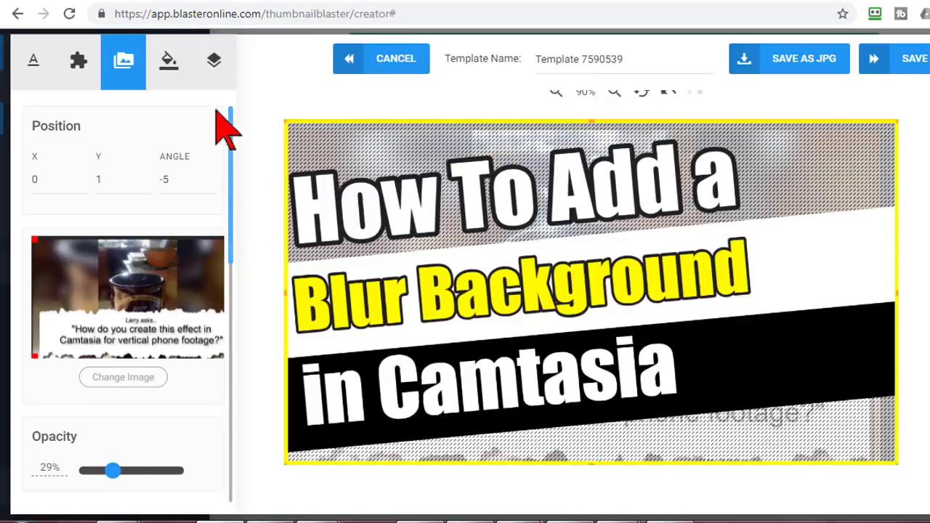
- Browse the Badges, Cutout hands and Emoji shape categories
click(79, 65)
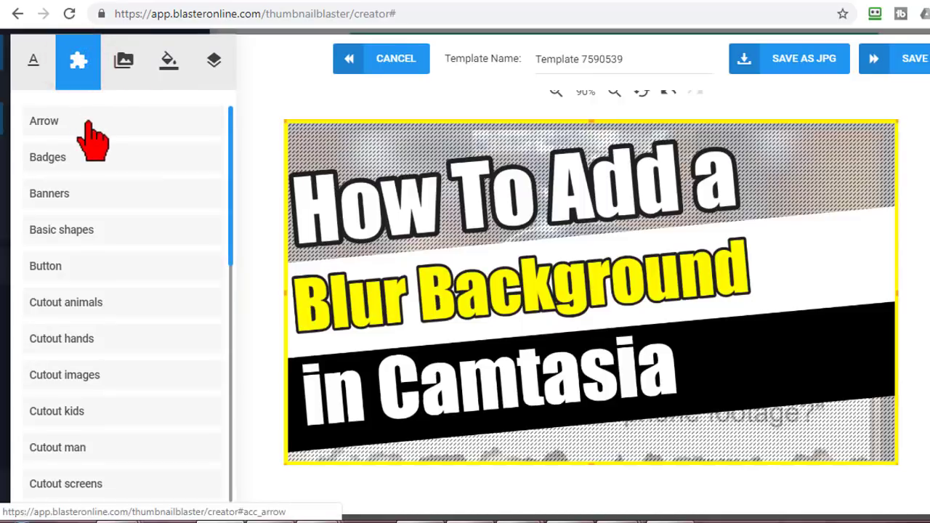
click(80, 157)
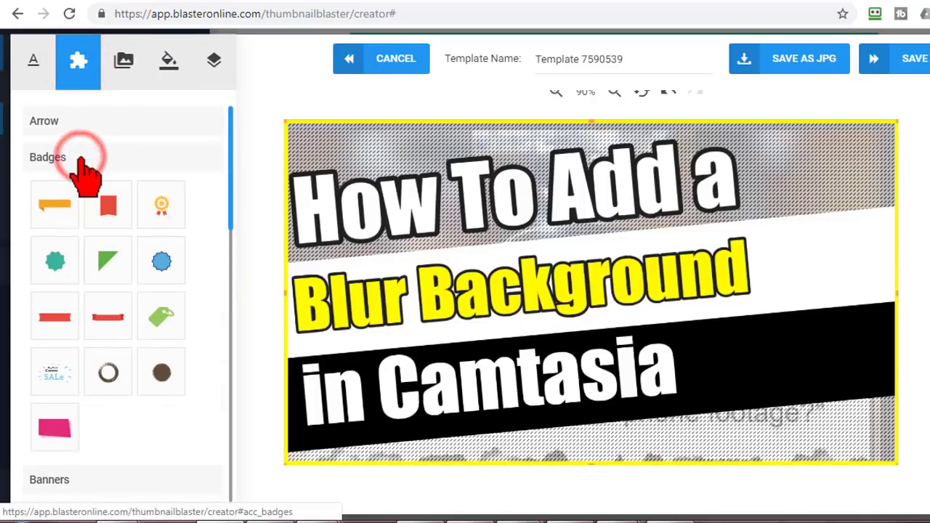
click(82, 157)
scroll(86, 182, down, 2)
click(87, 192)
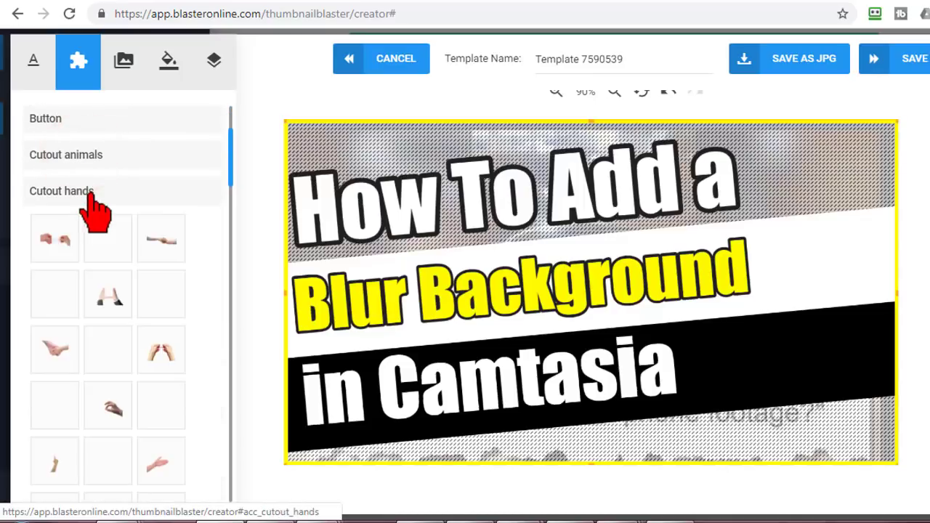
click(87, 193)
scroll(102, 349, down, 4)
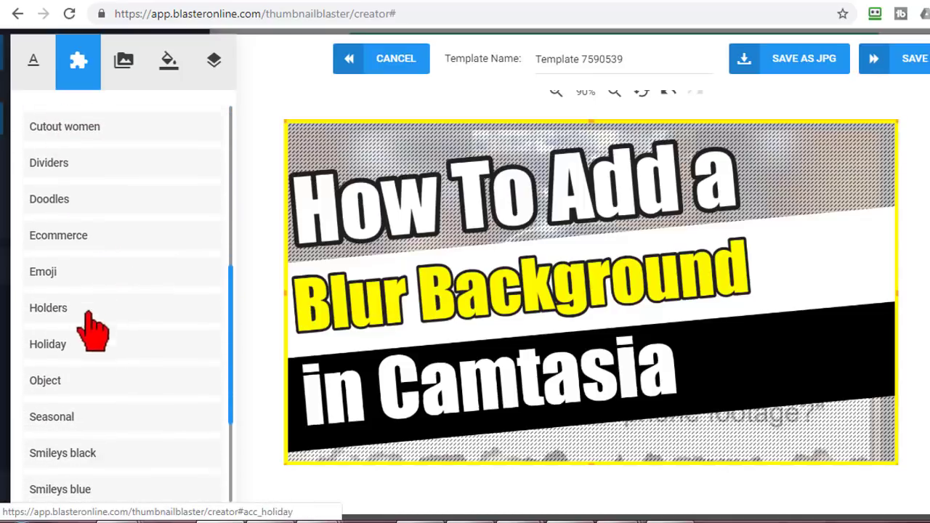
click(85, 275)
scroll(93, 284, down, 5)
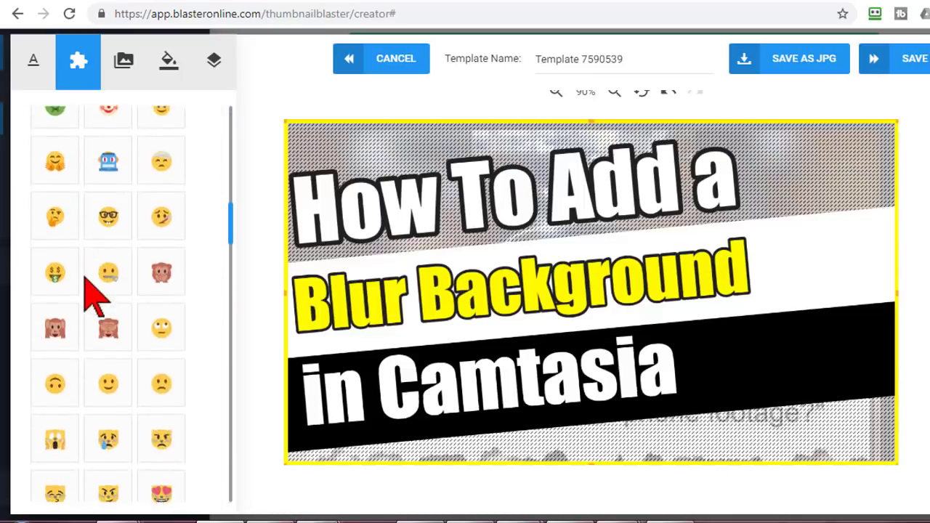
scroll(93, 289, up, 10)
- Switch to images and browse the built-in System Images
click(127, 72)
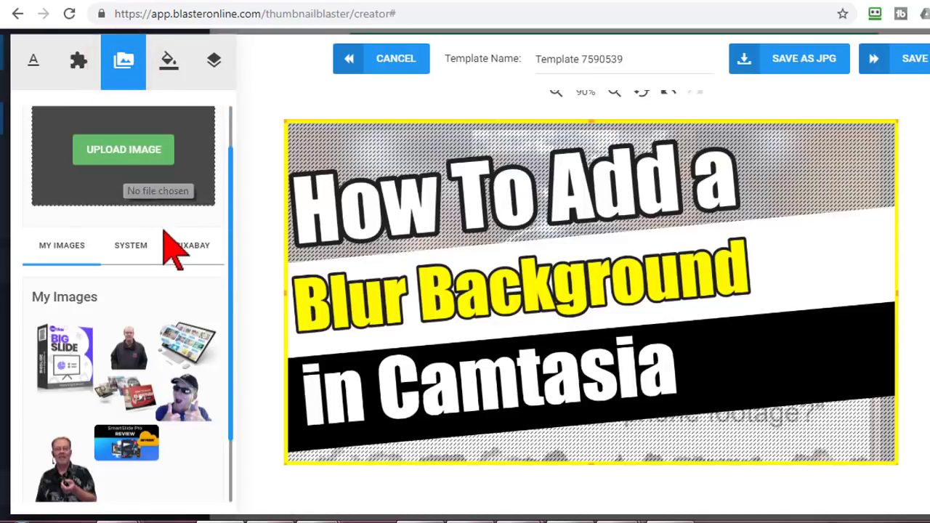
click(137, 247)
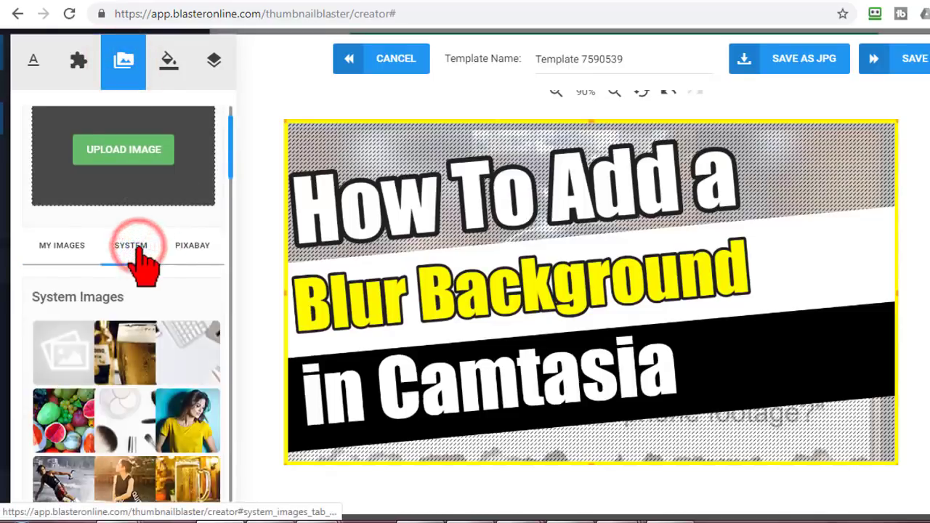
scroll(138, 262, down, 4)
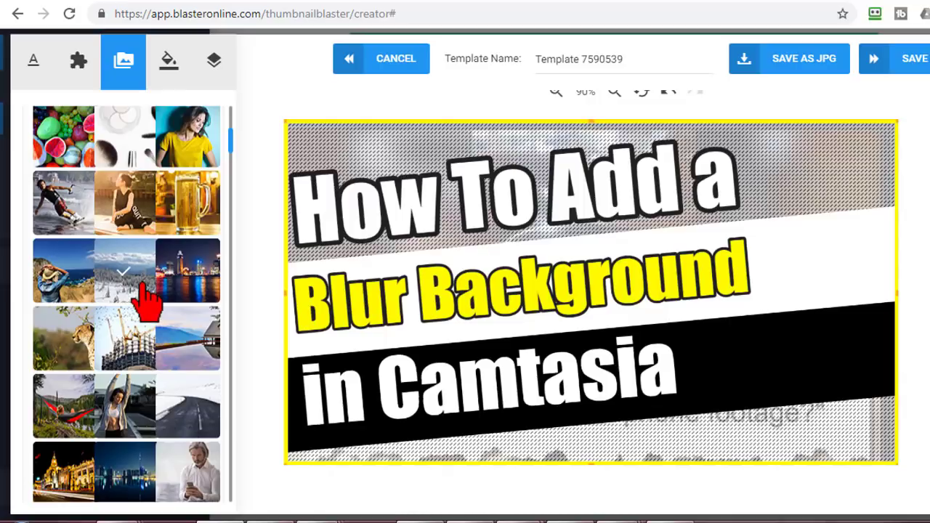
scroll(154, 274, up, 5)
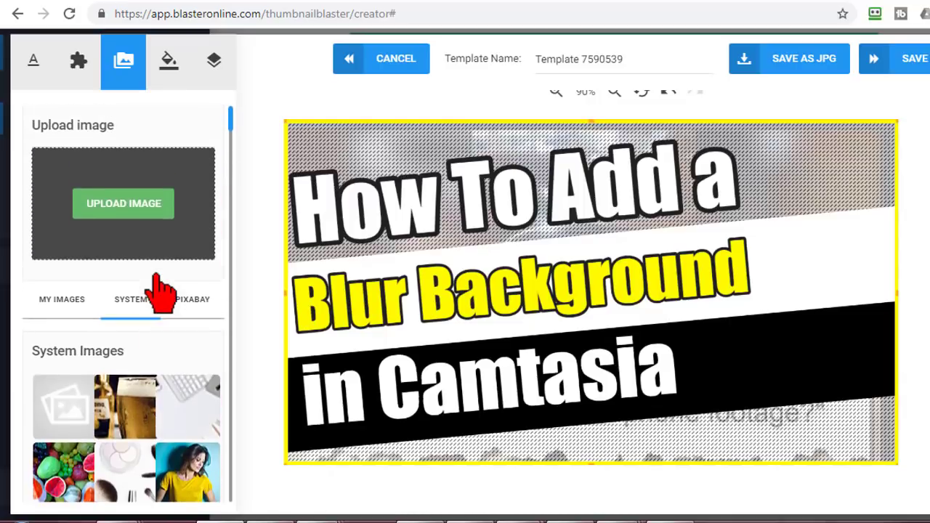
- Search Pixabay for 'mobile phone' and place the white-screen phone at the canvas's right edge
click(195, 300)
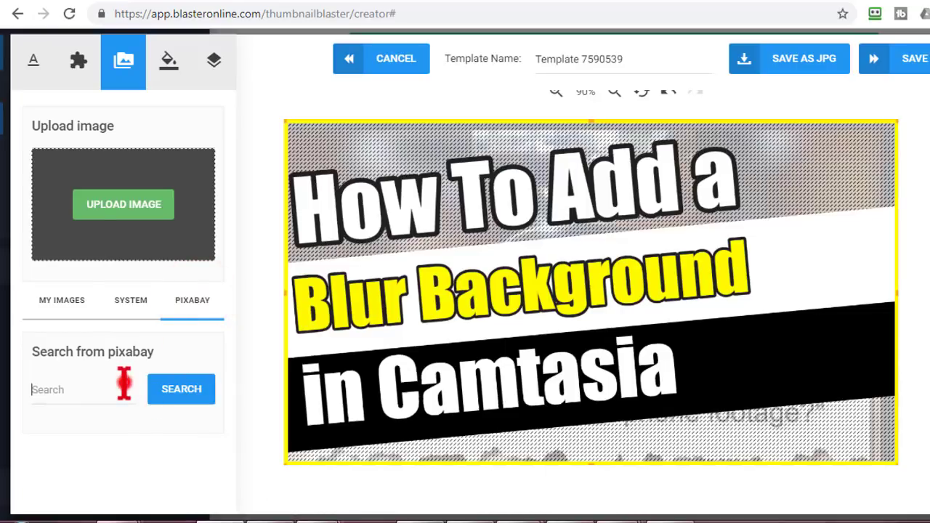
click(124, 383)
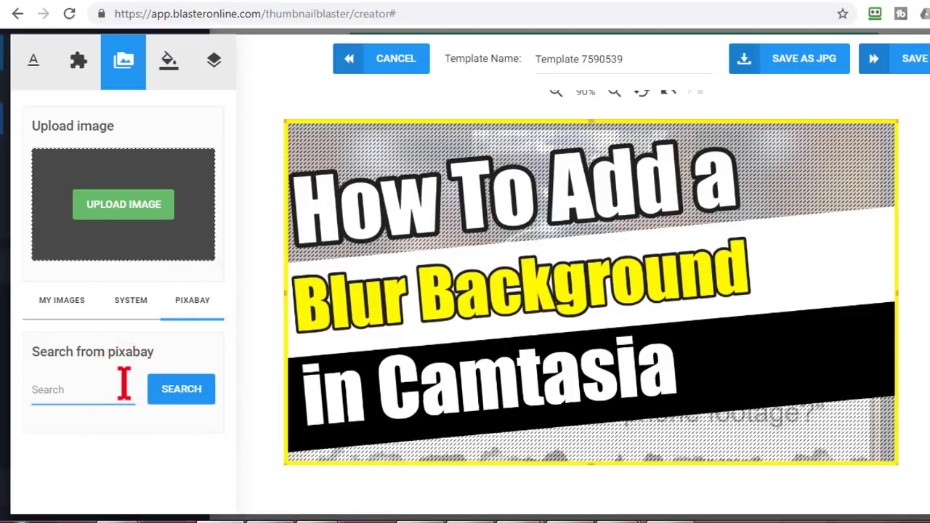
text(mobile phone)
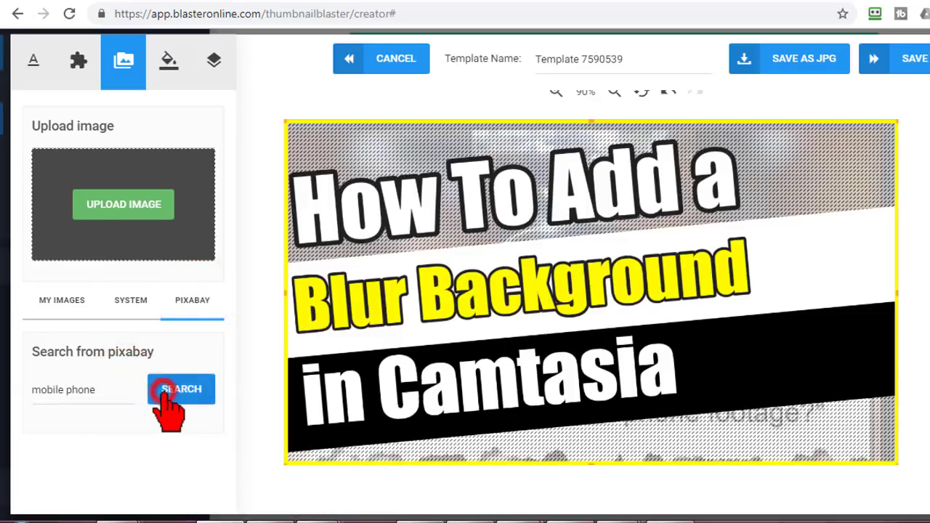
click(174, 389)
scroll(228, 378, down, 3)
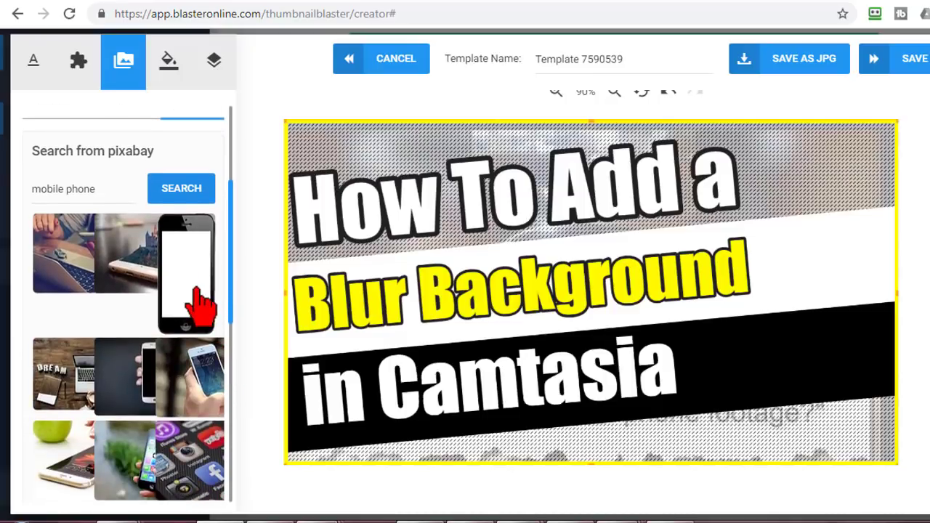
click(200, 305)
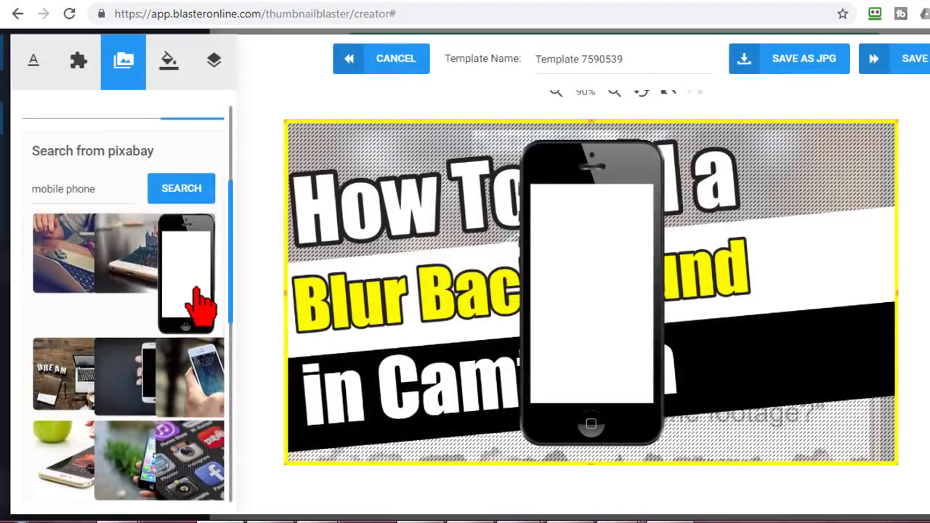
drag(609, 319, 789, 325)
- Upload the blurred phone-video background PNG and add it to the canvas
click(62, 322)
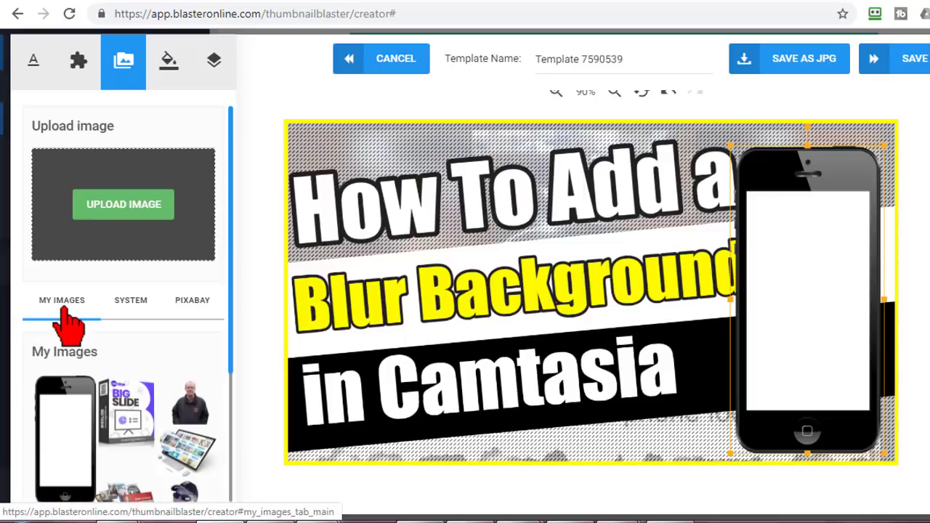
click(129, 204)
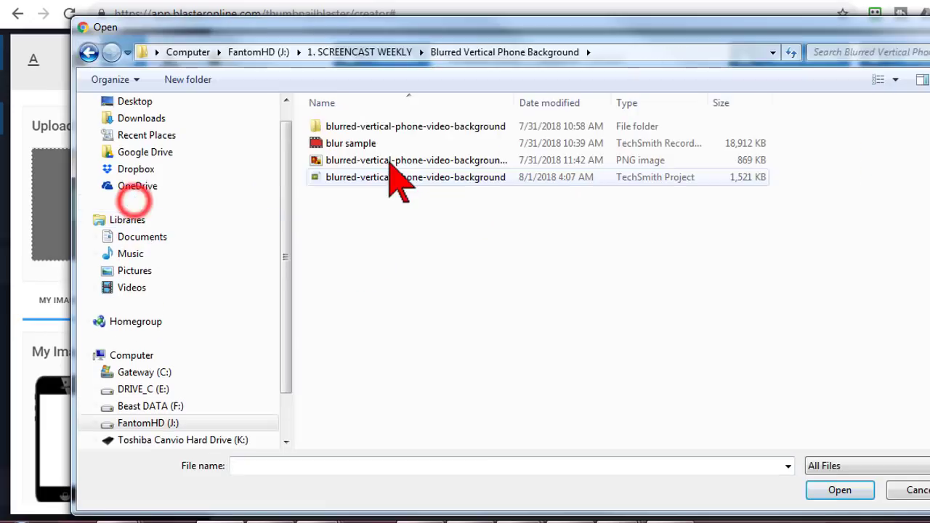
click(388, 162)
click(839, 491)
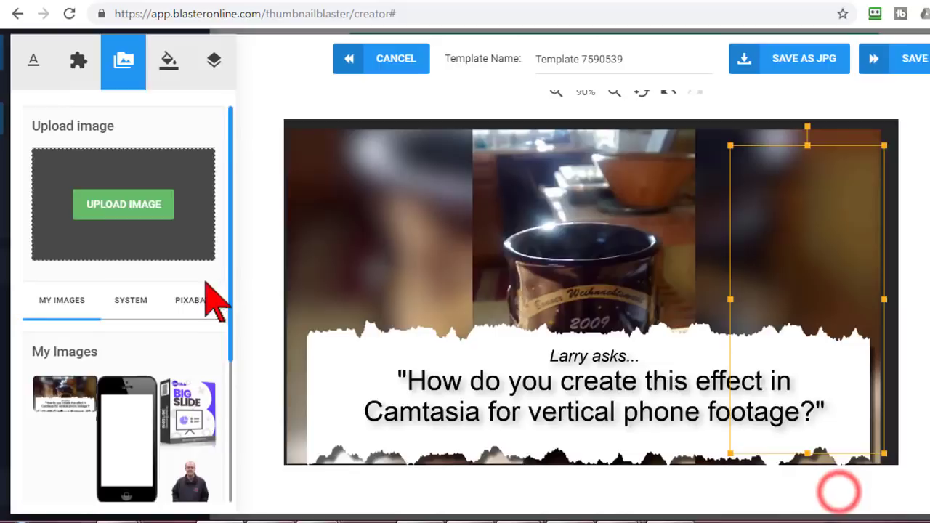
- Crop the blurred picture to a square and shrink it to fit inside the phone's screen
scroll(149, 378, down, 1)
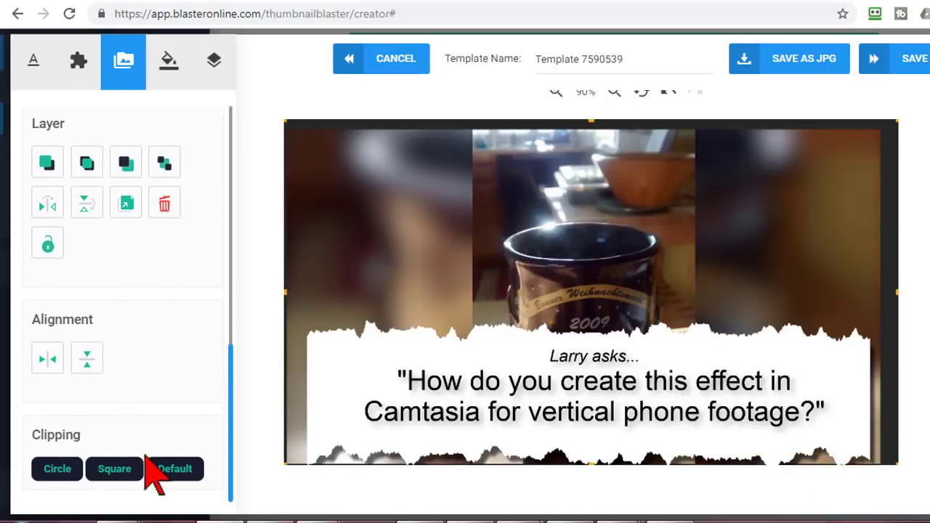
click(115, 470)
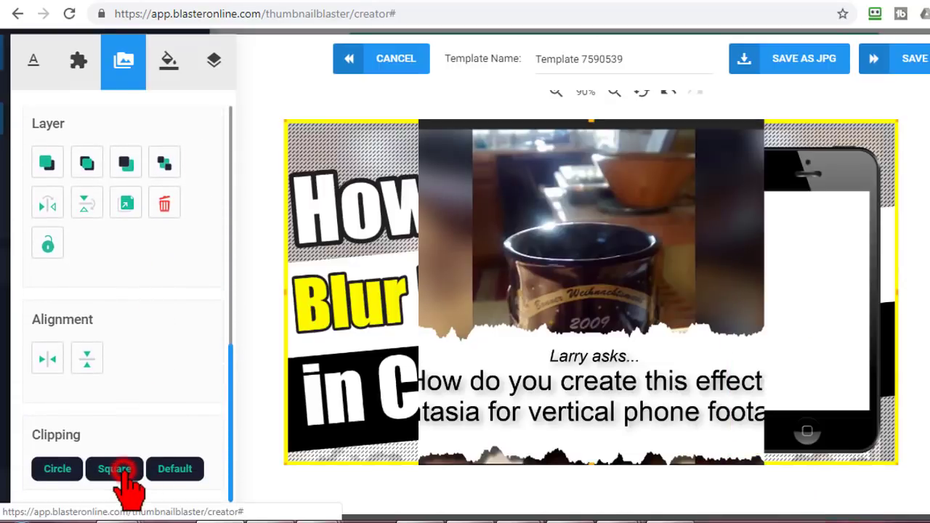
click(443, 376)
drag(296, 149, 773, 284)
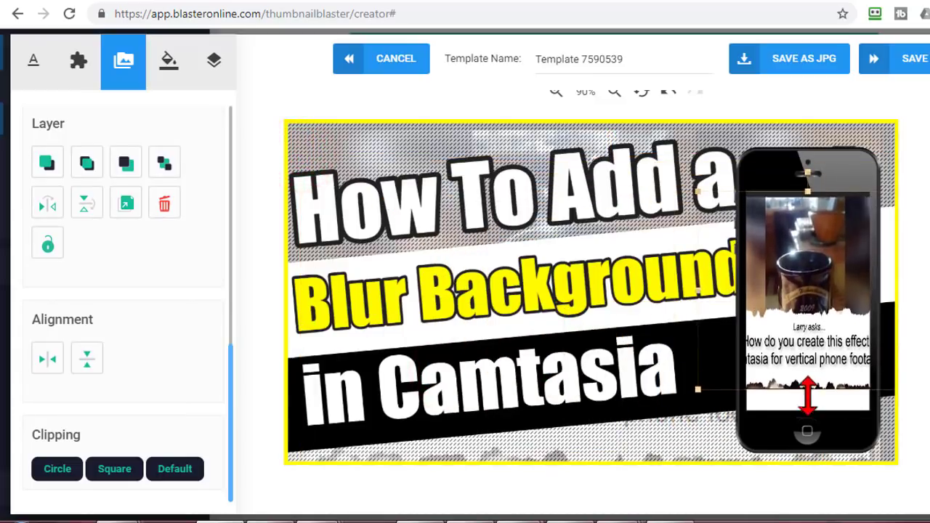
click(523, 290)
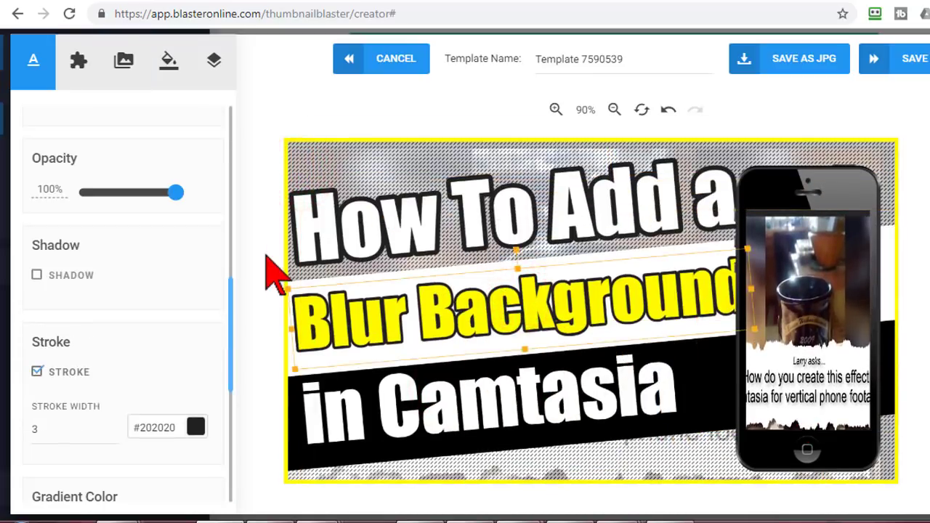
- Bring Blur Background forward over the phone, shrink and shift 'How To Add a' clear, then save
drag(229, 300, 229, 394)
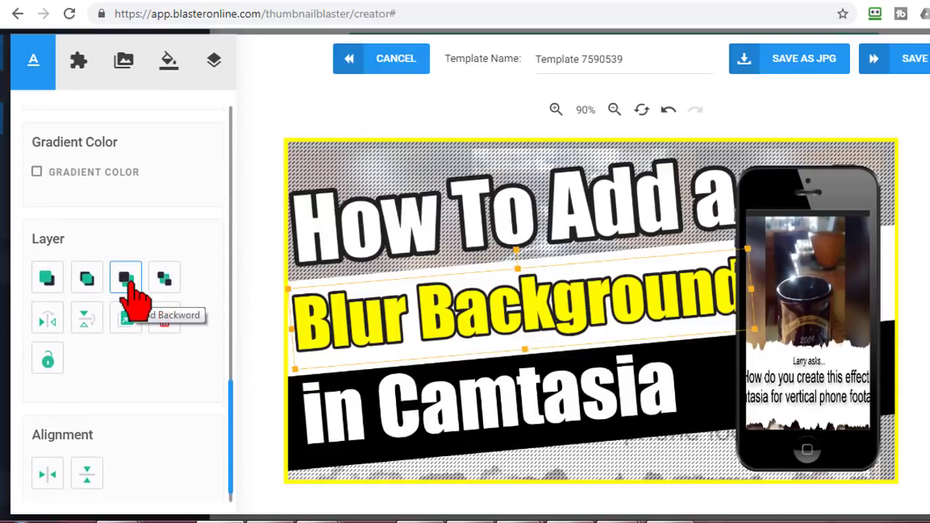
click(87, 277)
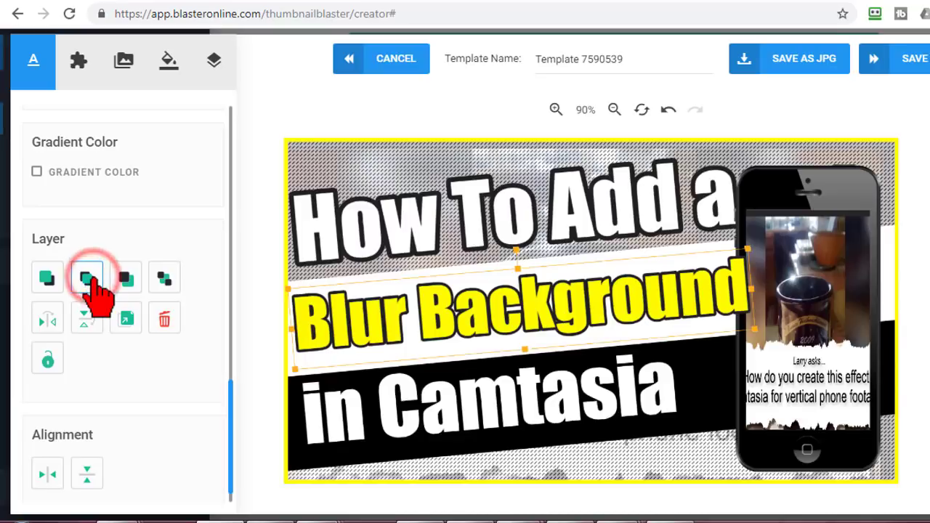
click(537, 211)
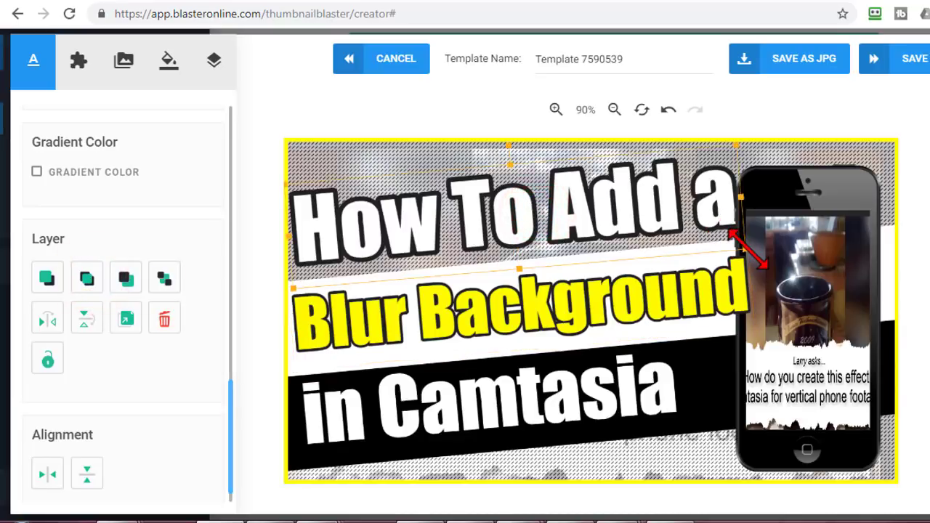
drag(748, 250, 753, 250)
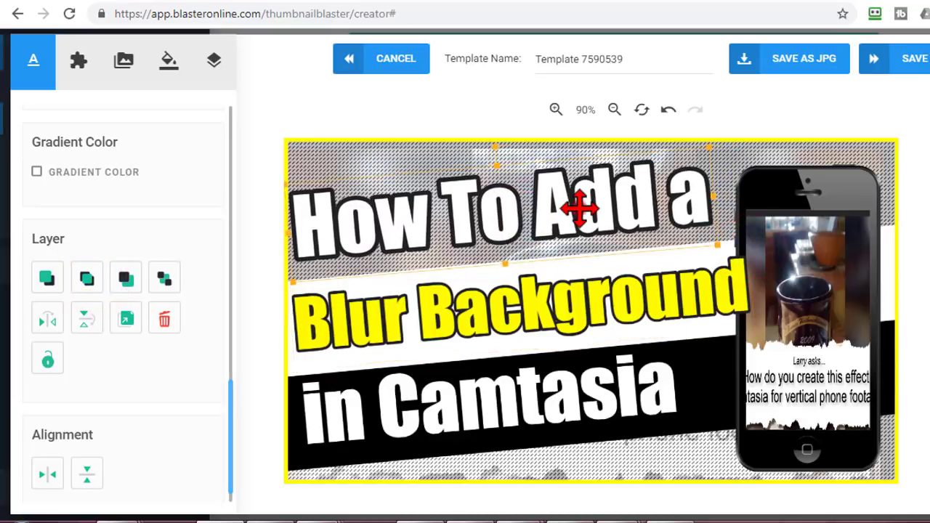
drag(577, 201, 581, 204)
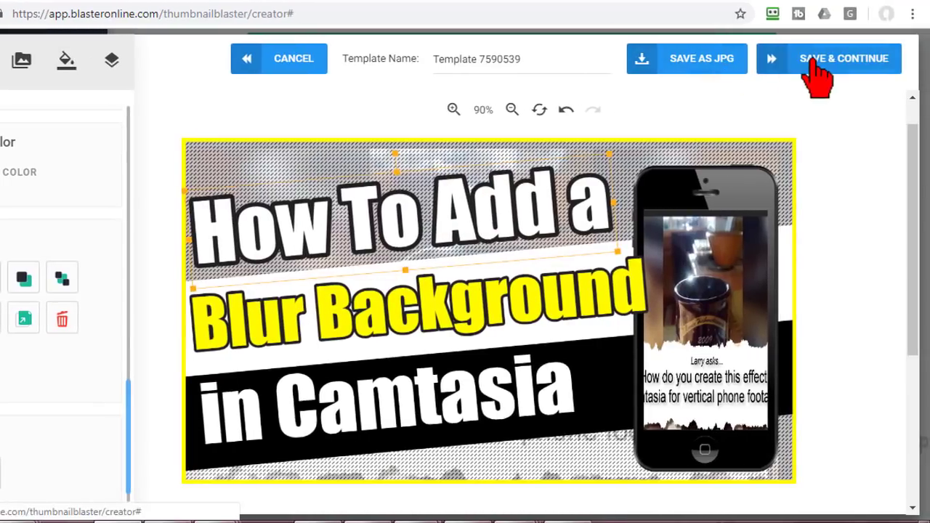
click(918, 74)
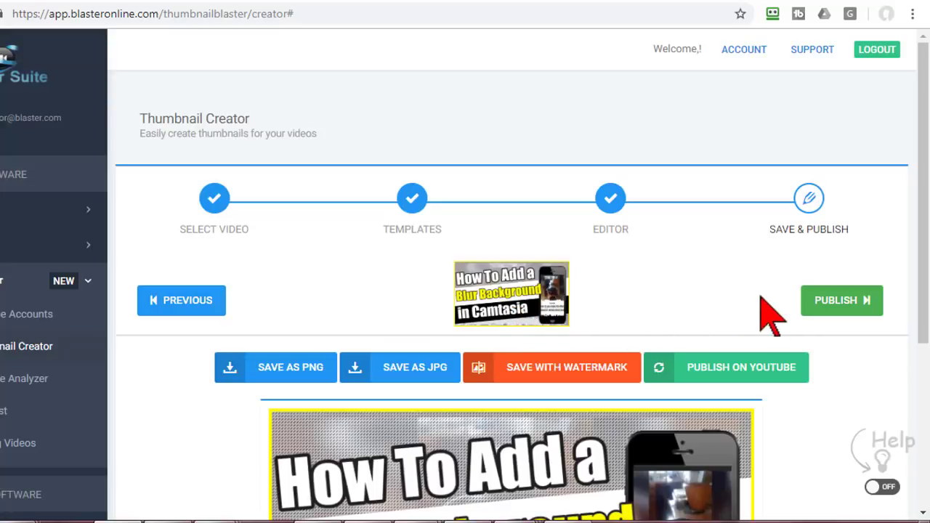
- Publish the thumbnail to the Blur Background YouTube video, then download it as a JPG into TEST
click(833, 304)
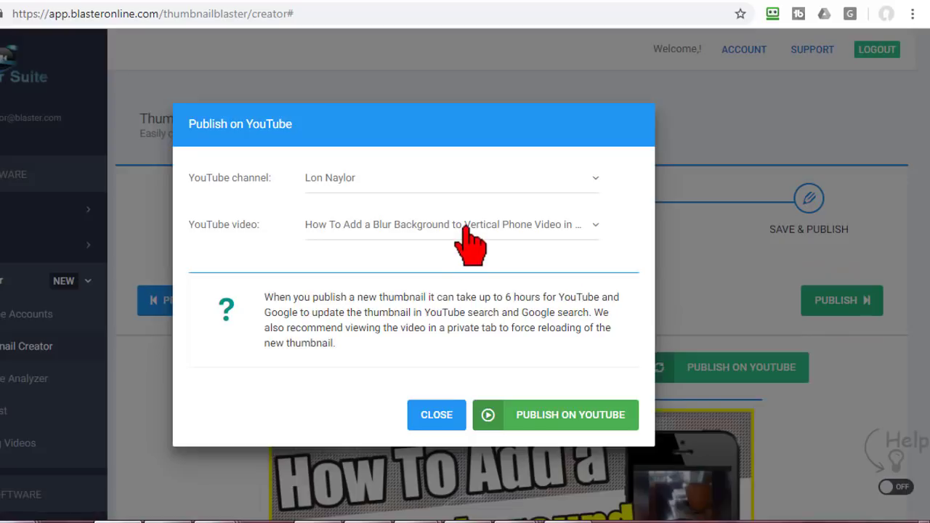
click(577, 418)
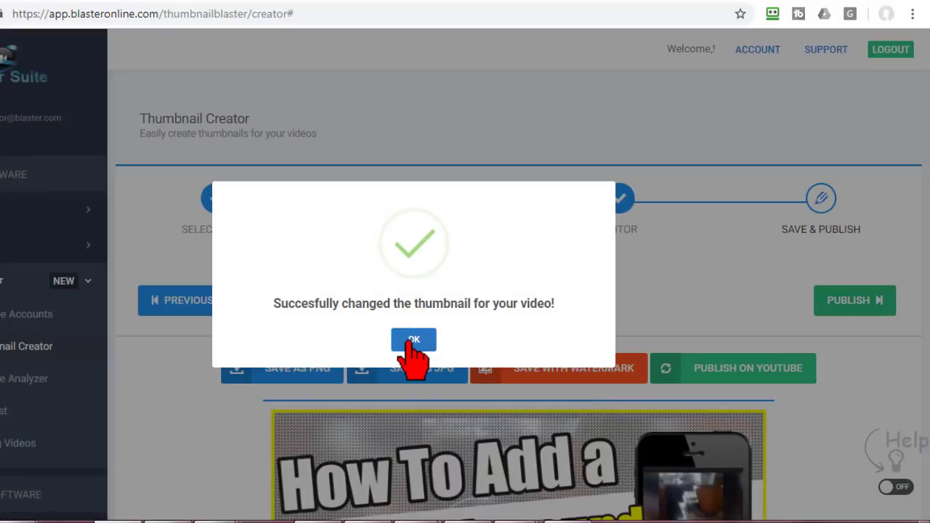
click(414, 339)
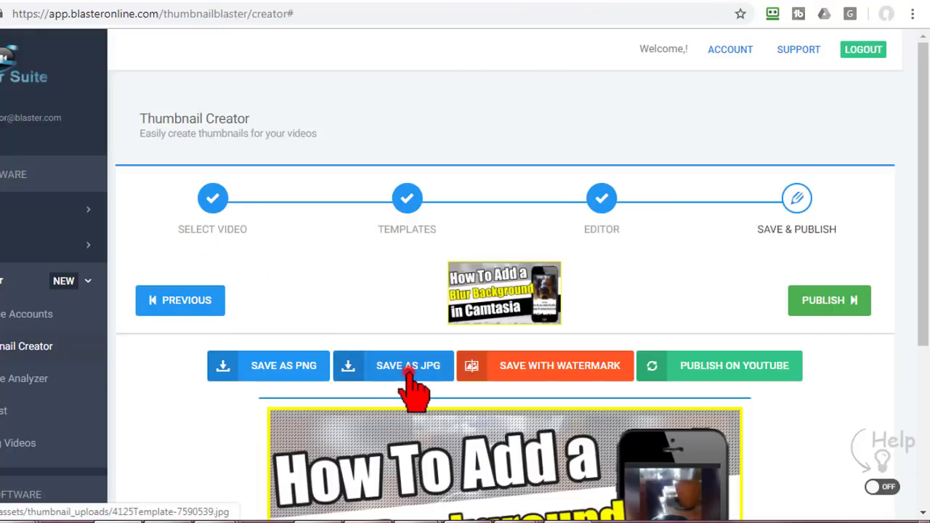
click(409, 372)
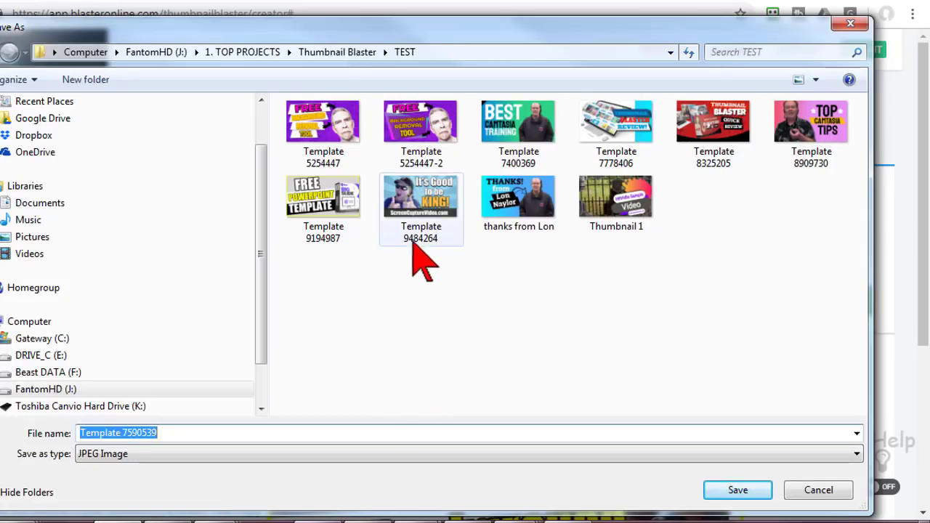
click(737, 490)
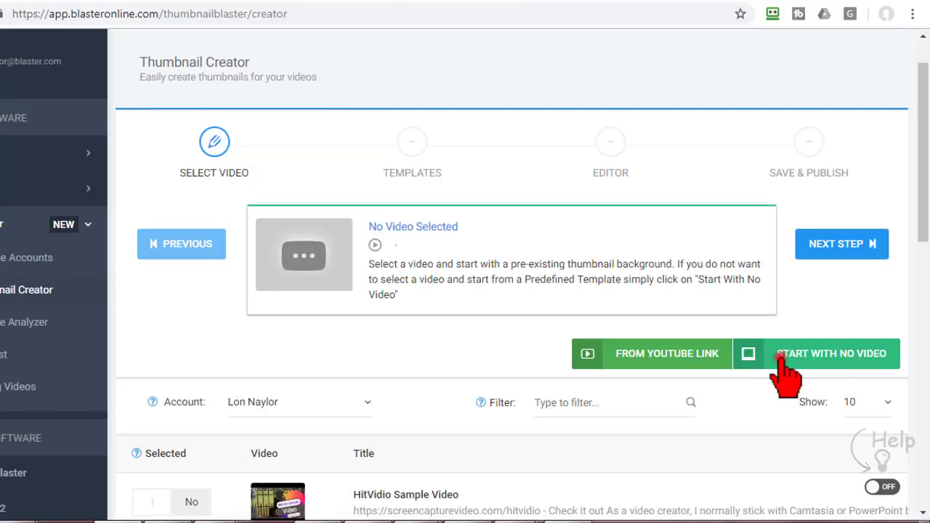
- Skip video selection and start from scratch on a blank transparent canvas
click(781, 358)
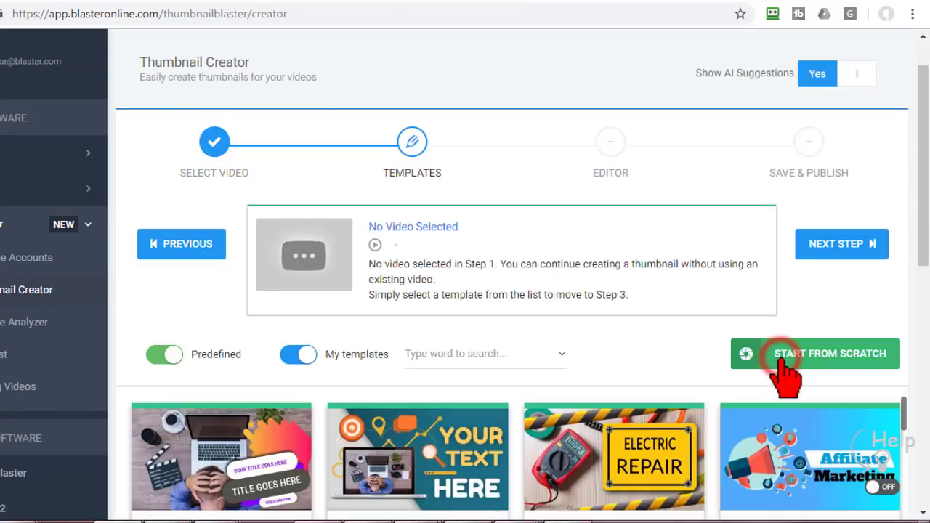
scroll(727, 363, down, 4)
mouse_move(622, 283)
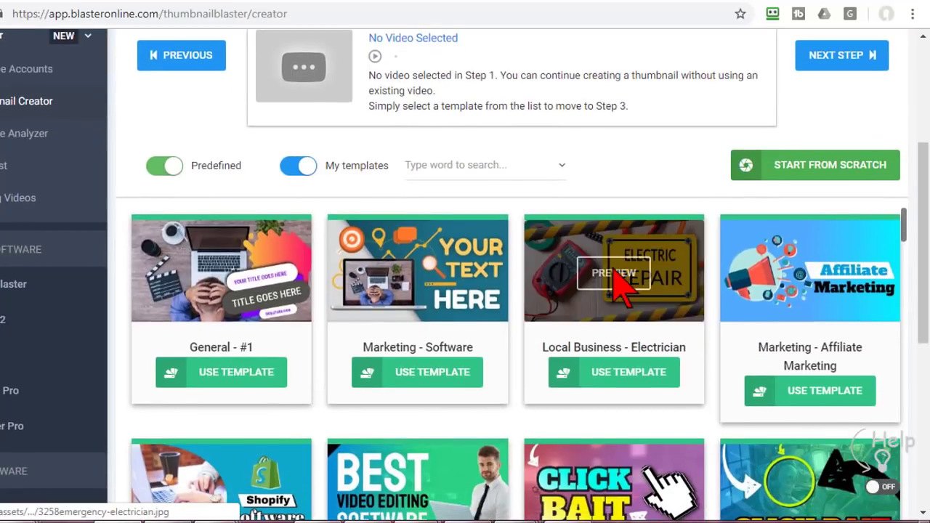
click(824, 168)
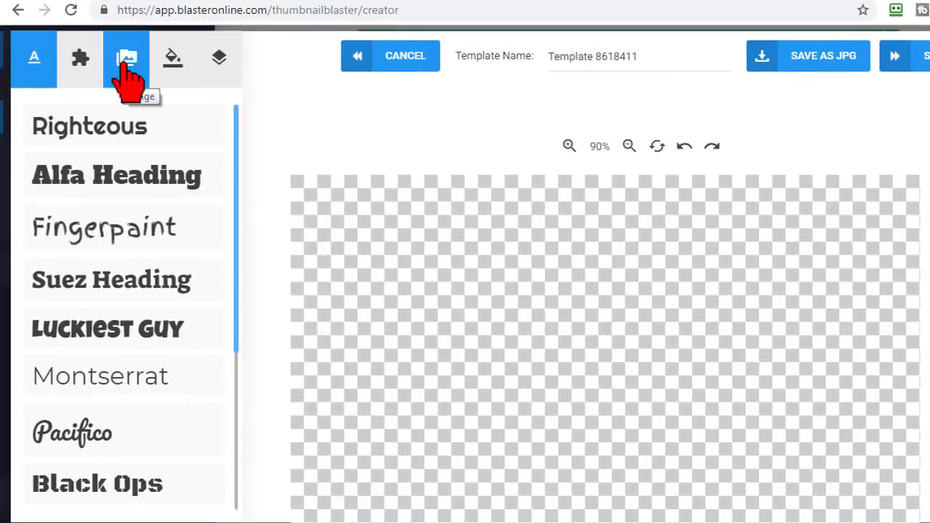
- Add the pointing-fist image from the Cutout hands graphics to the canvas
click(81, 56)
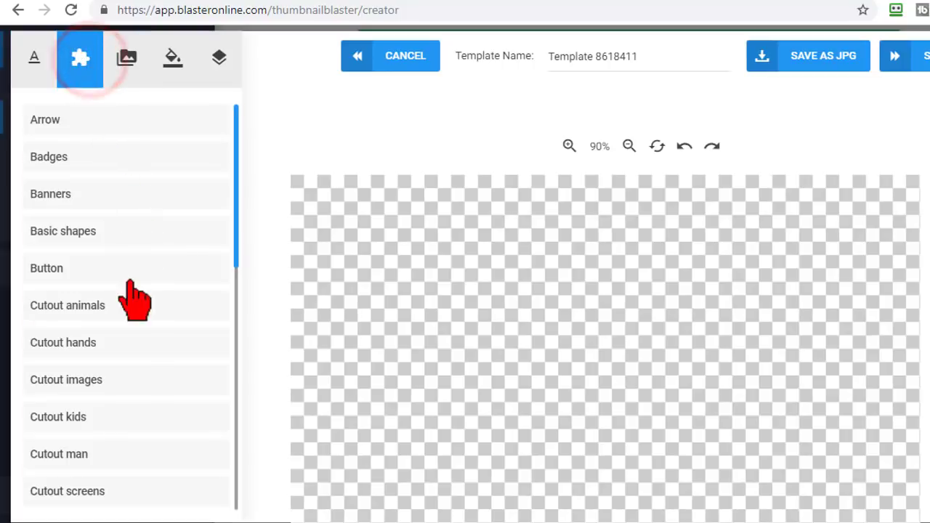
click(83, 343)
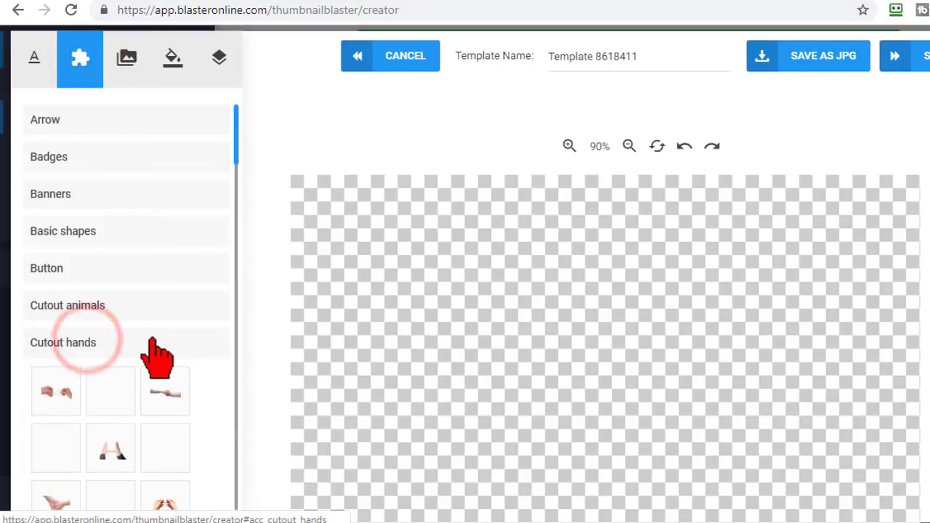
scroll(156, 332, down, 5)
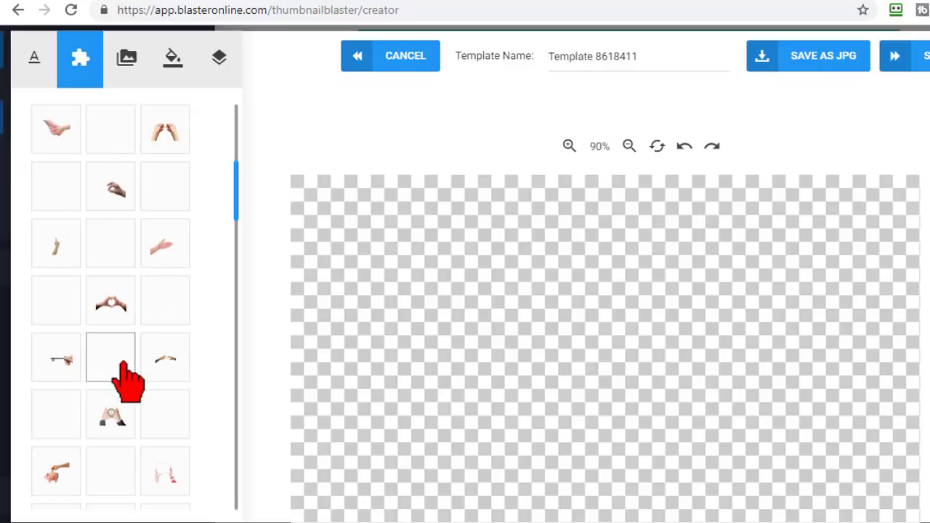
scroll(127, 381, down, 5)
click(56, 361)
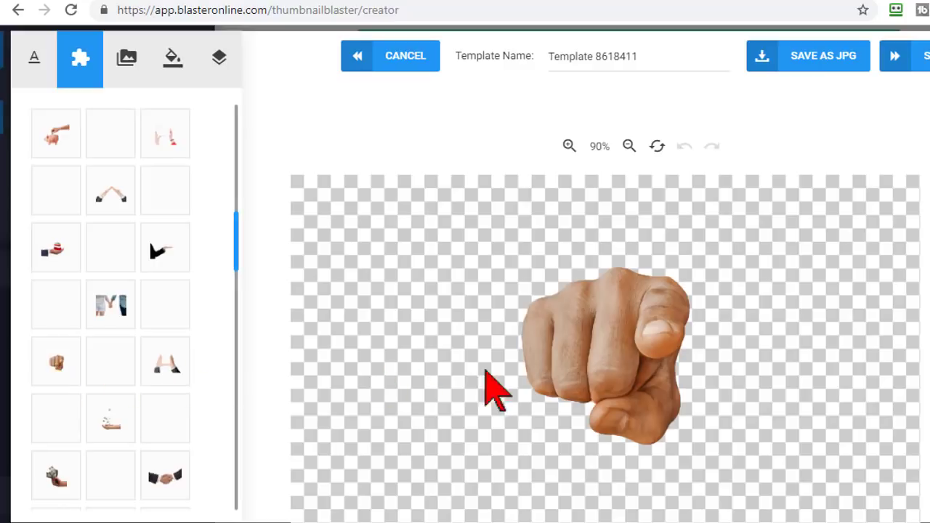
- Enlarge the pointing hand to fill the canvas, centre it, and select the template name
click(552, 365)
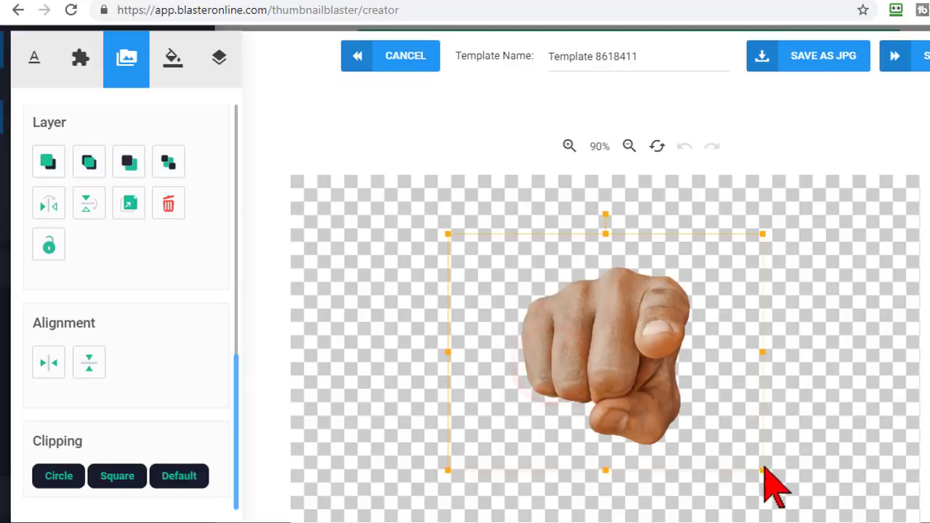
drag(762, 470, 929, 522)
drag(772, 448, 619, 354)
click(635, 56)
drag(636, 56, 550, 57)
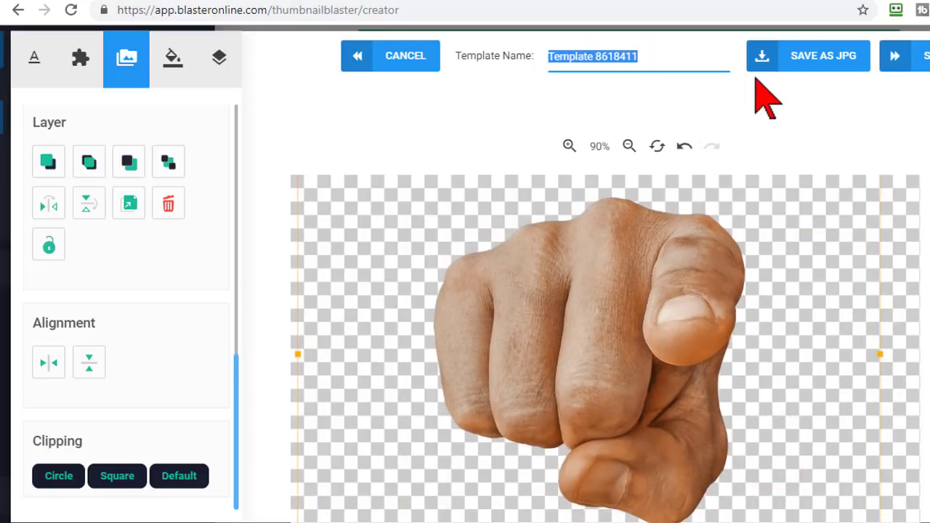
- Name the template 'pointing finger' and save it as a PNG in the TEST folder
text(pointing finger)
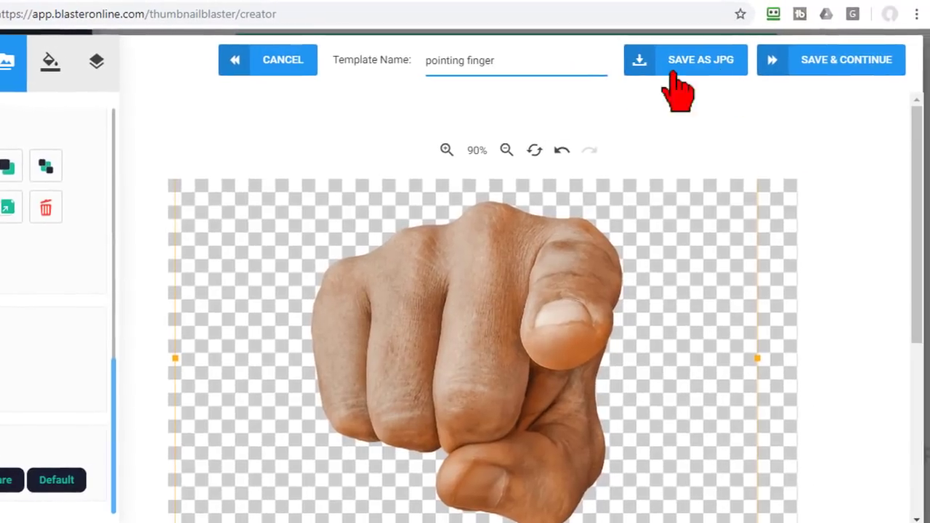
click(929, 67)
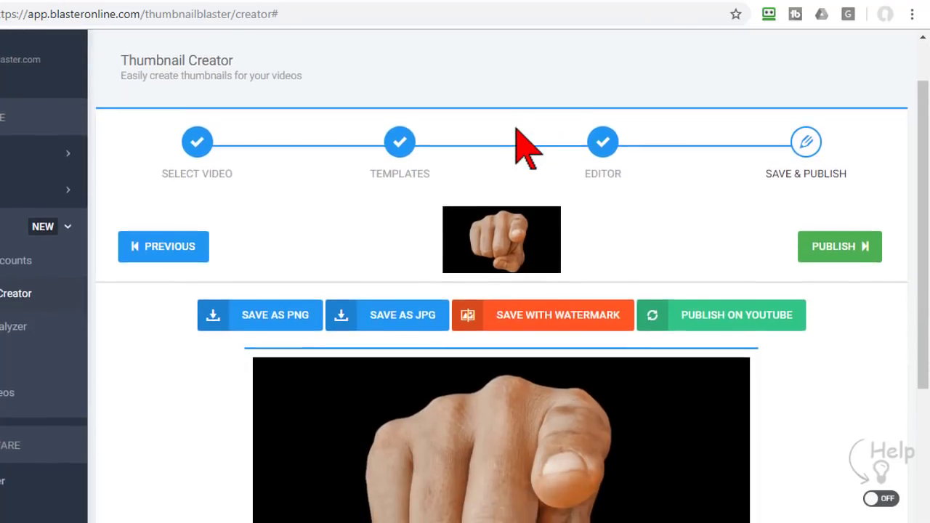
scroll(528, 151, down, 2)
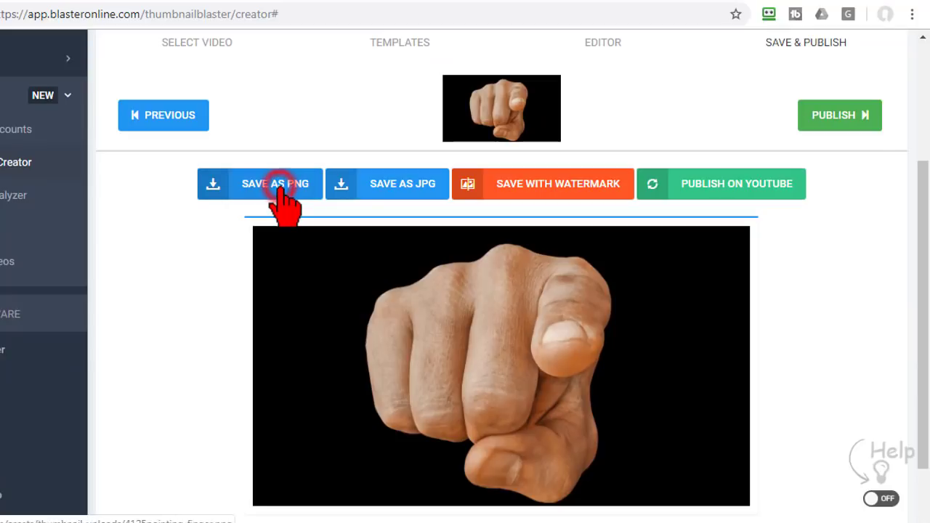
click(279, 186)
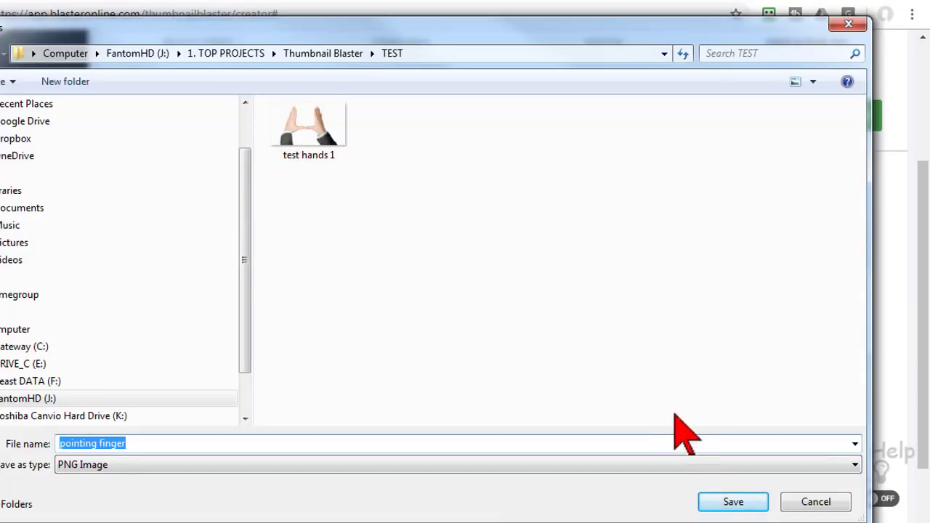
click(719, 500)
mouse_move(255, 522)
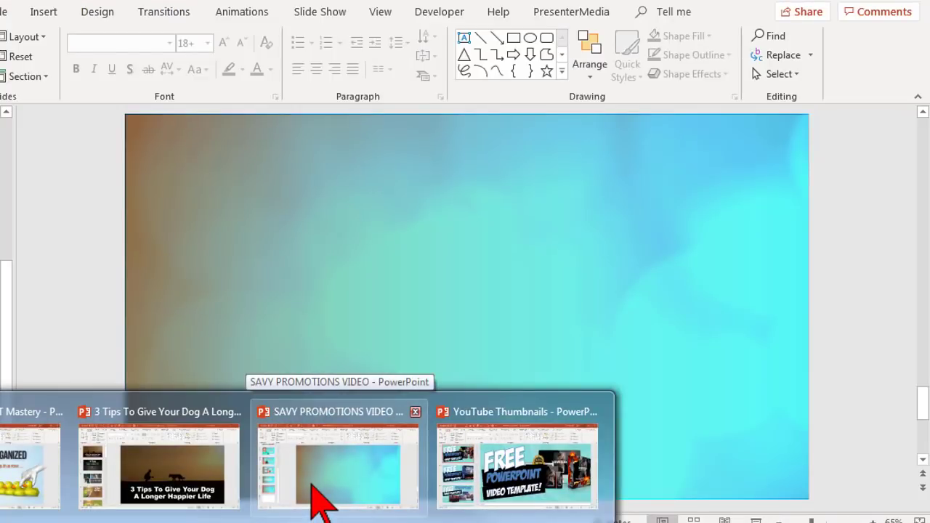
- Drag the pointing finger PNG from the TEST folder onto the blue gradient slide and reposition it
click(312, 485)
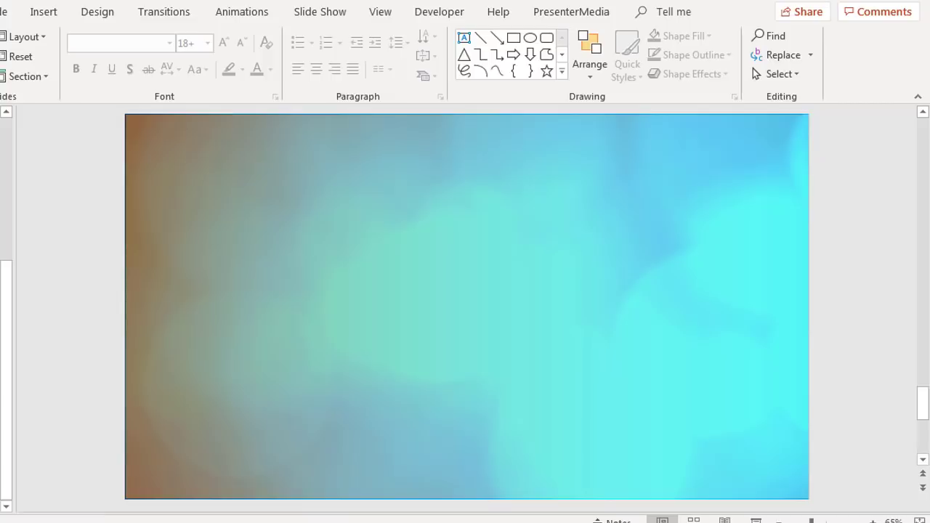
mouse_move(218, 522)
click(697, 468)
drag(172, 145, 289, 478)
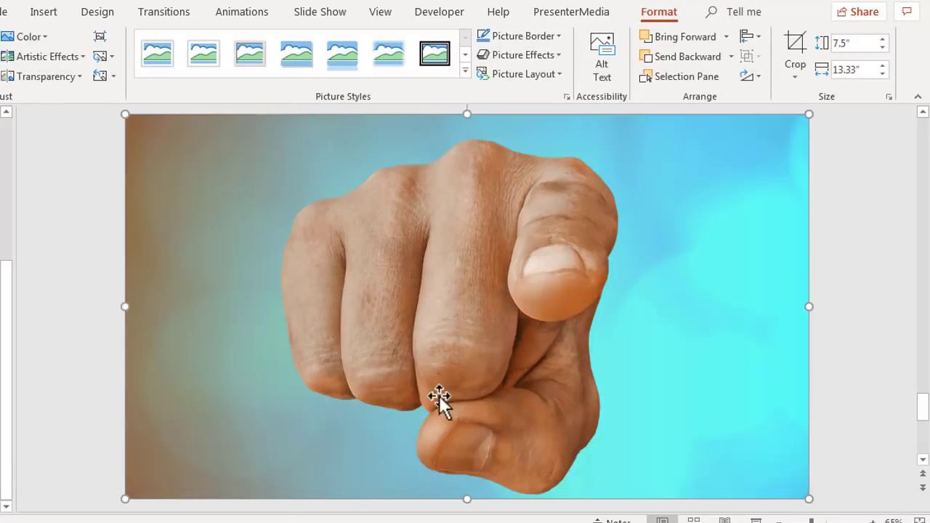
mouse_move(469, 308)
mouse_down()
mouse_move(608, 318)
mouse_move(422, 305)
mouse_up()
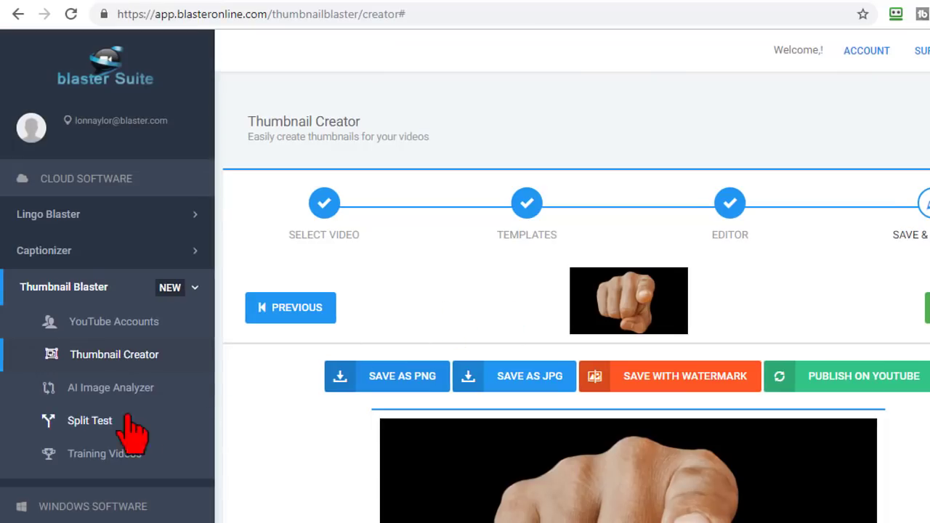
- Go to the Split Test page and start a New Split Test
click(86, 422)
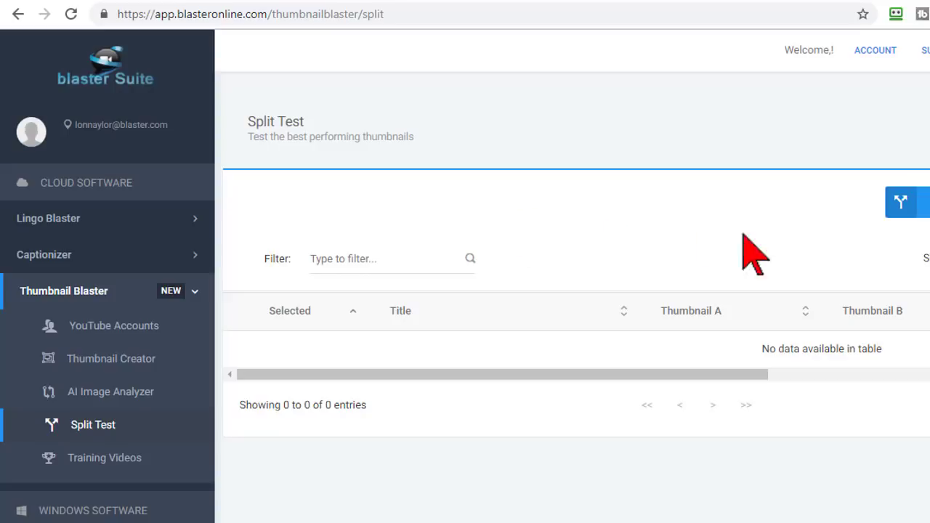
click(921, 201)
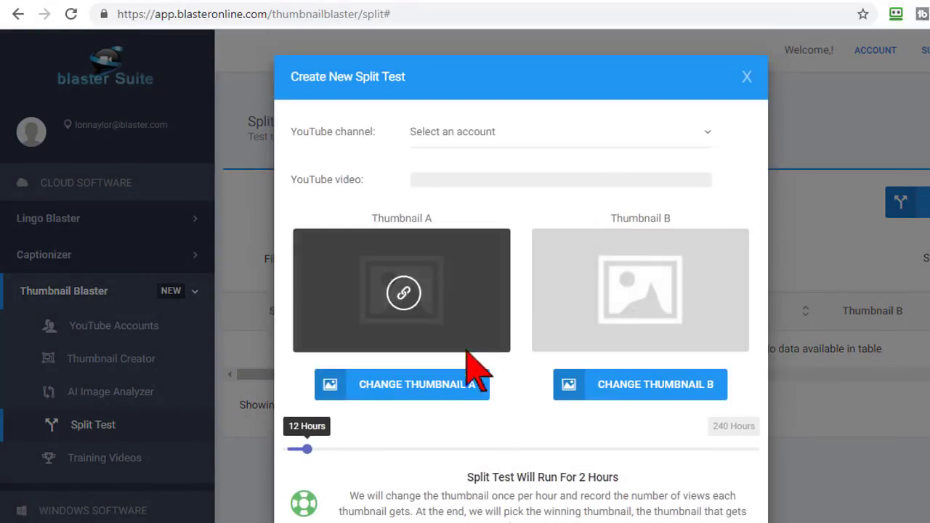
- Choose the YouTube channel and the Free Background Removal Tool UPDATE video for the test
click(509, 131)
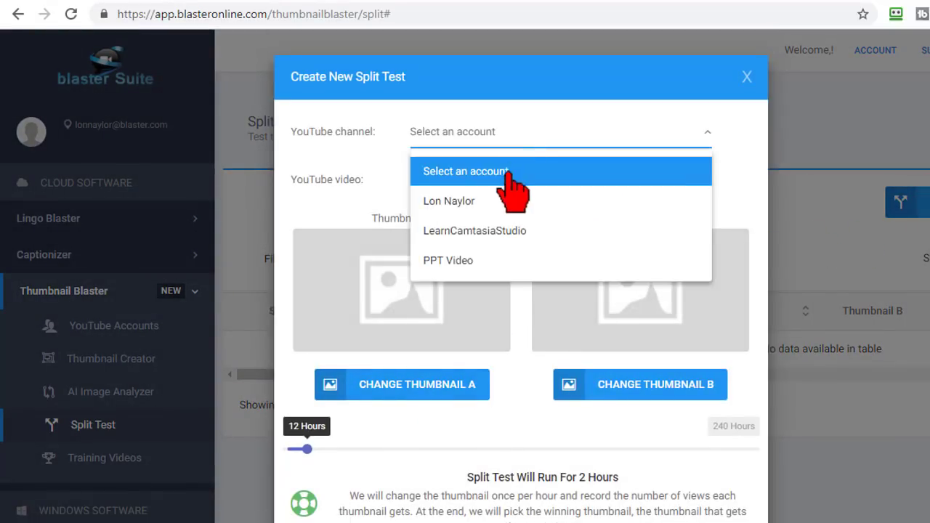
click(502, 201)
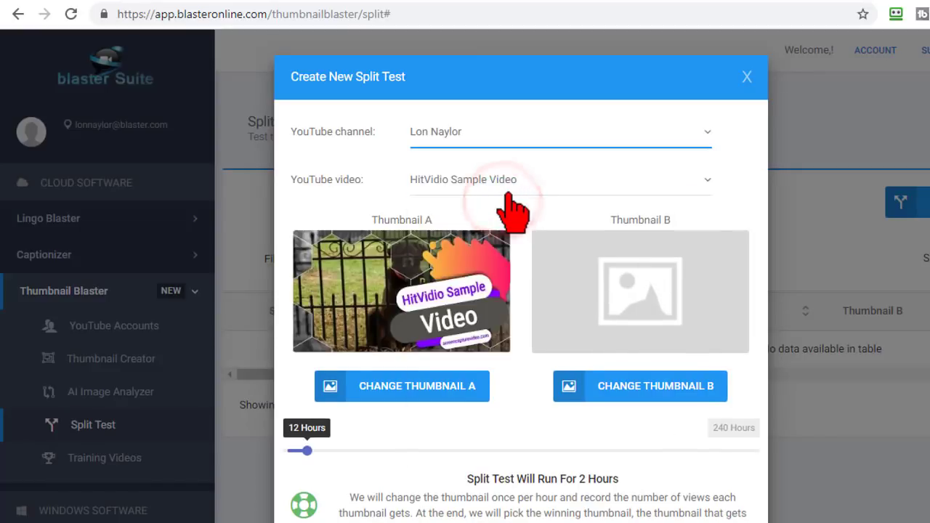
click(521, 182)
text(free)
click(563, 359)
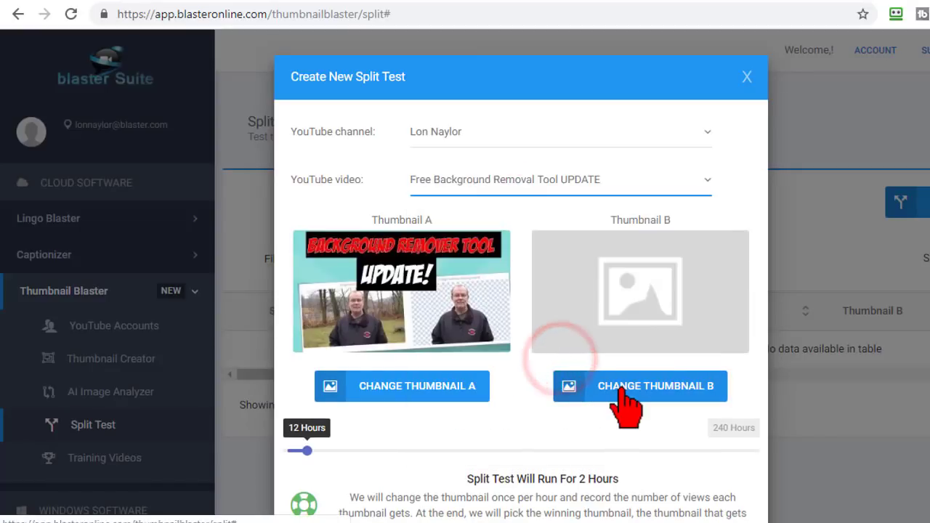
- Set Thumbnail B to Template 5254447, run it about 32 hours, and add the split test
click(622, 390)
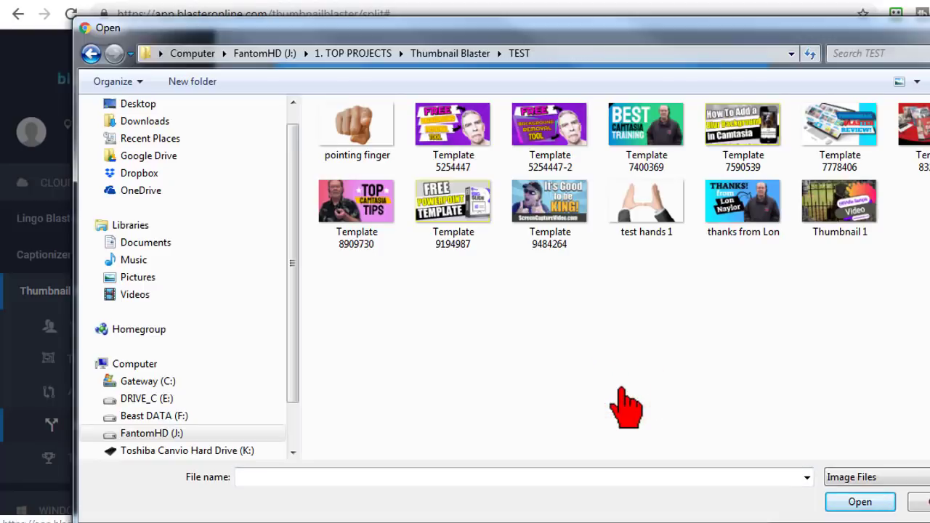
click(473, 133)
click(860, 501)
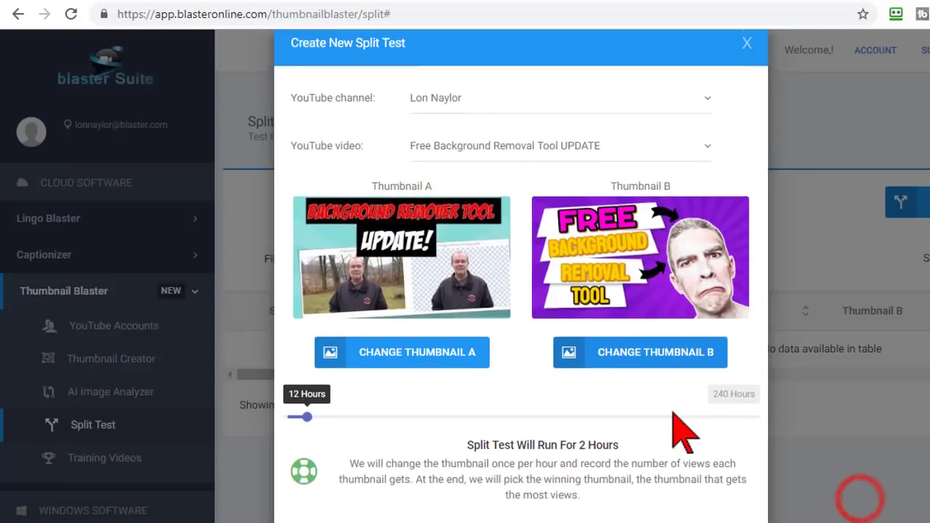
scroll(672, 414, down, 2)
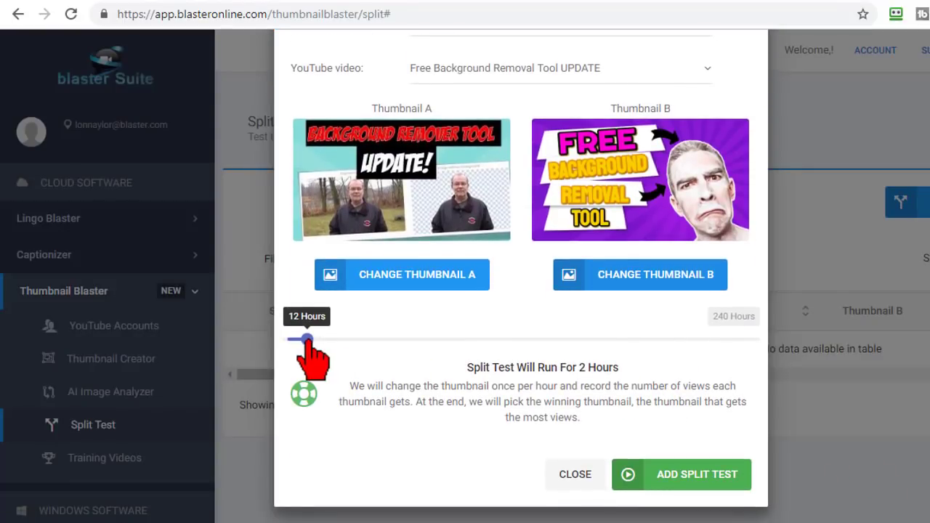
drag(306, 340, 346, 340)
click(627, 475)
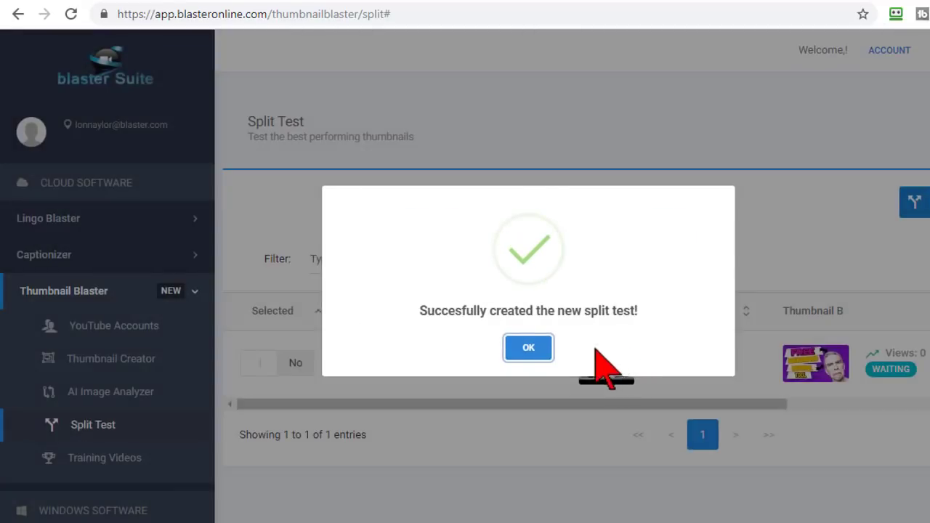
click(530, 349)
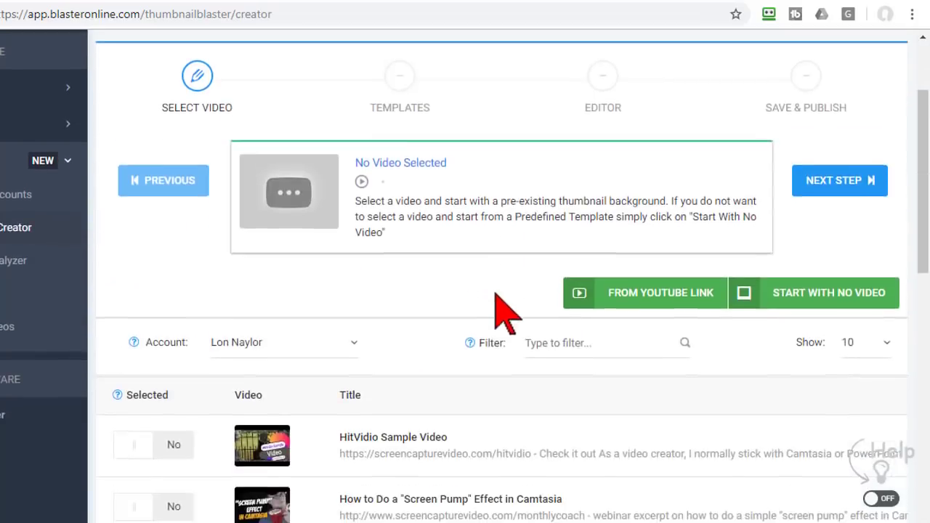
- Start a new thumbnail with no video and scroll down through the template gallery
scroll(499, 290, down, 3)
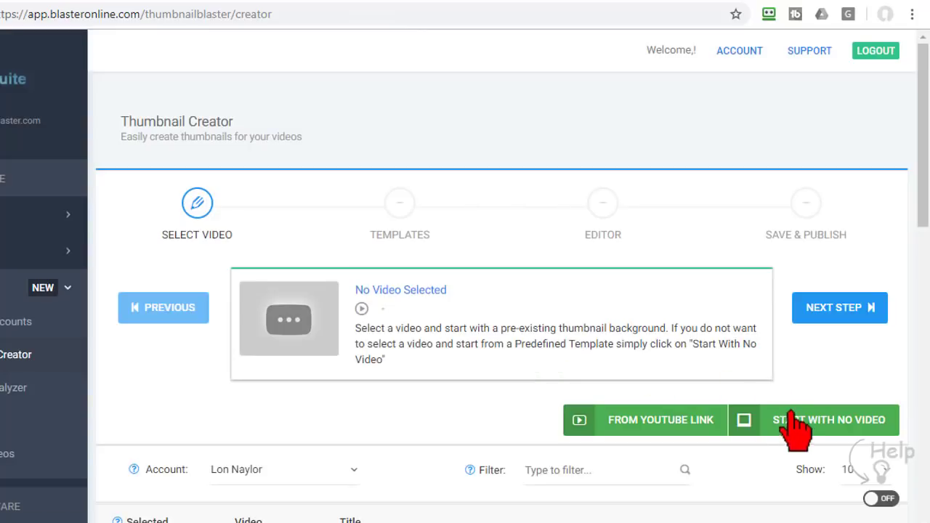
click(790, 420)
scroll(789, 411, down, 4)
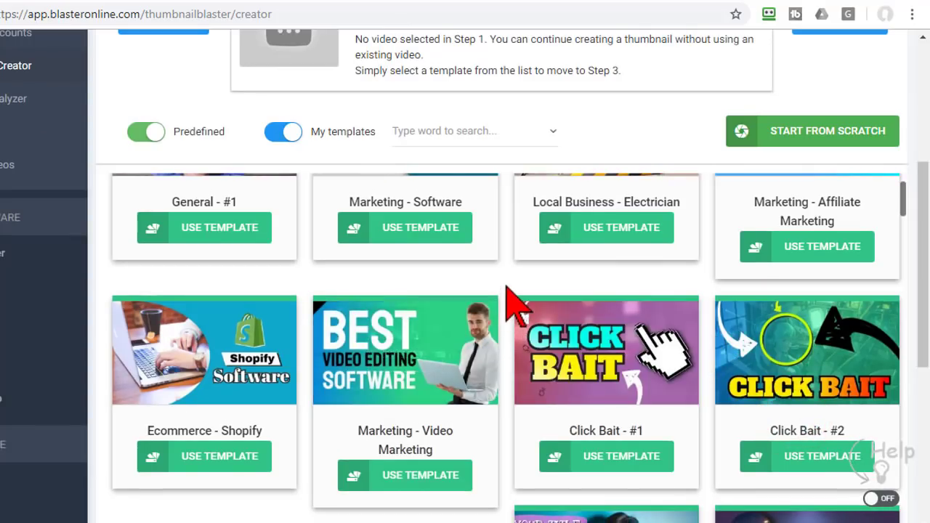
scroll(509, 305, down, 2)
scroll(514, 305, down, 1)
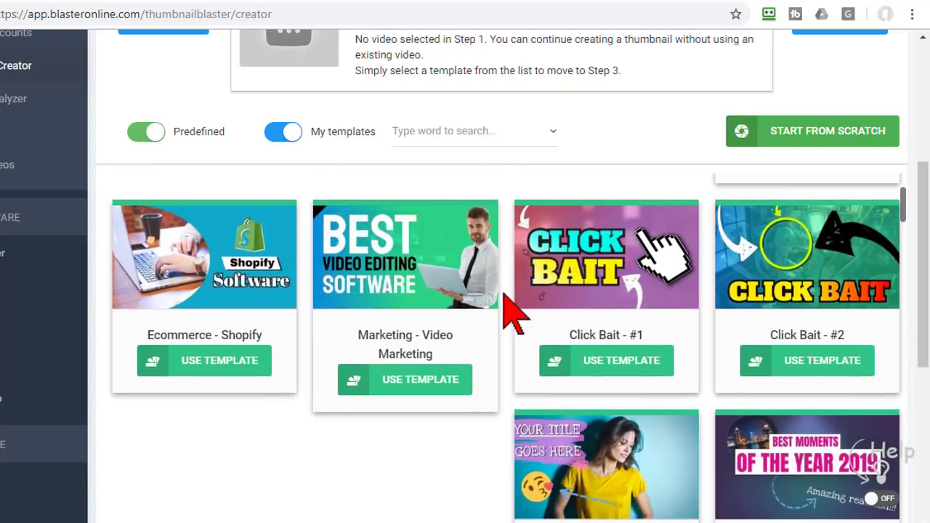
scroll(507, 304, down, 5)
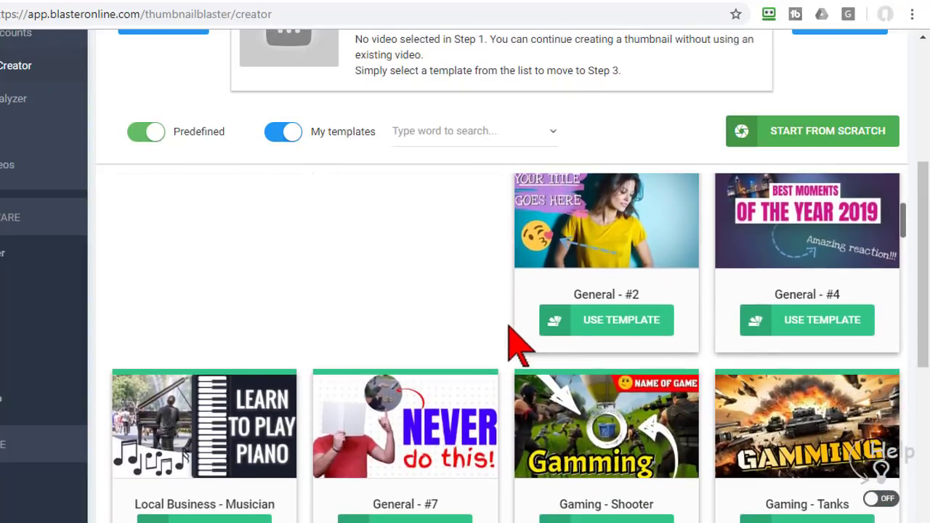
scroll(519, 339, down, 1)
scroll(519, 335, down, 2)
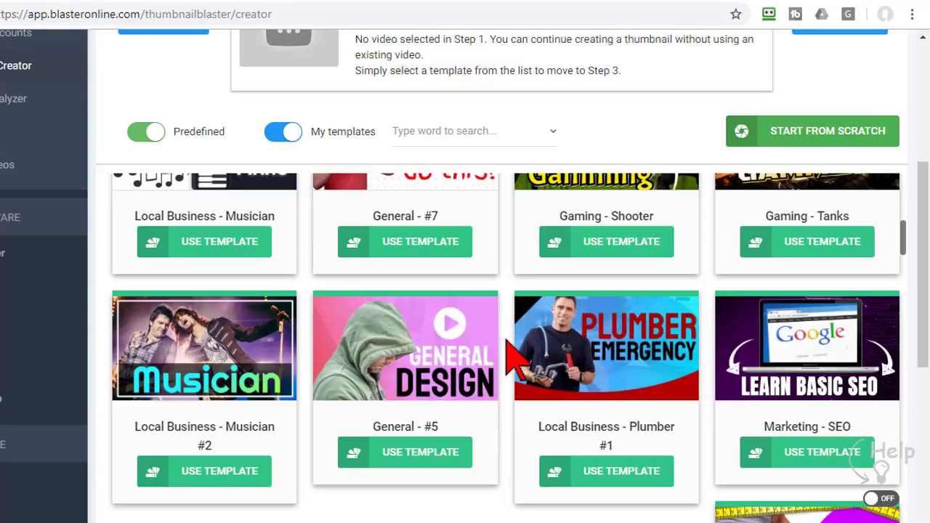
- Preview the Local Business - Plumber #1 template, close it, and open a new browser tab
click(597, 351)
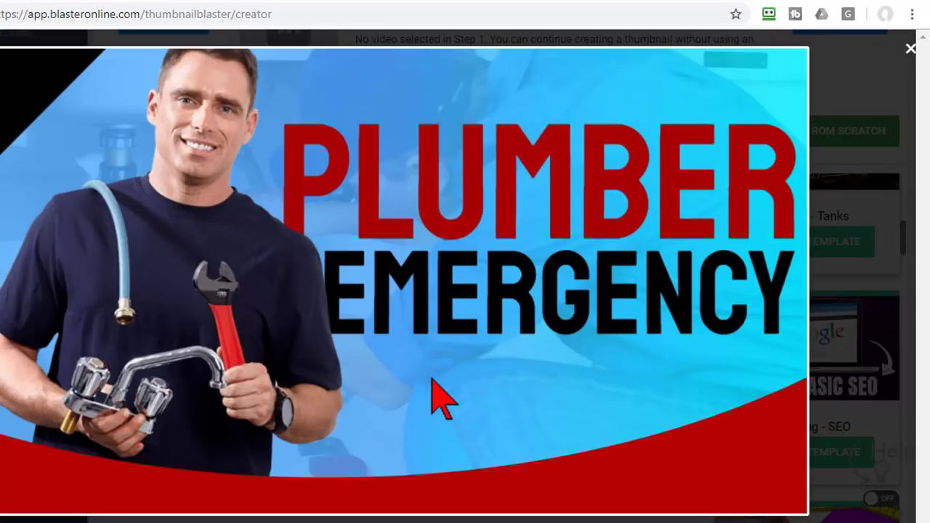
click(910, 49)
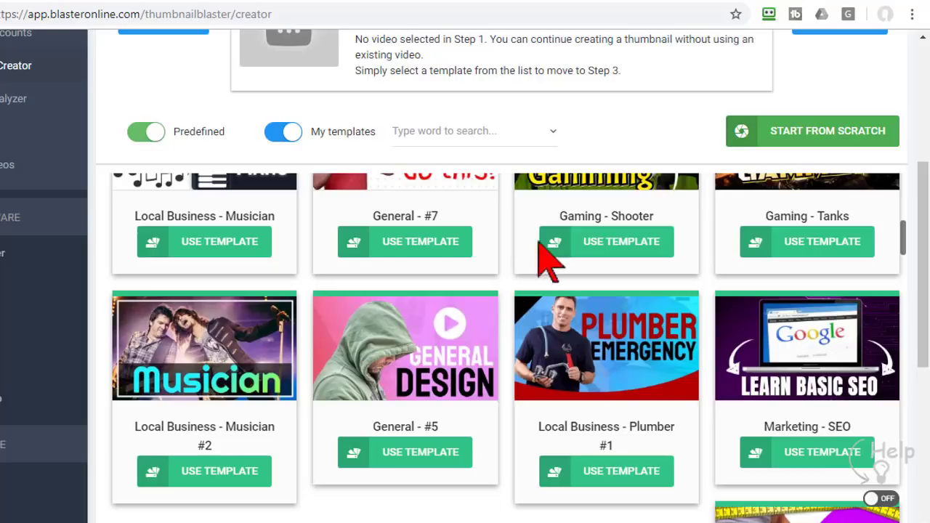
click(794, 6)
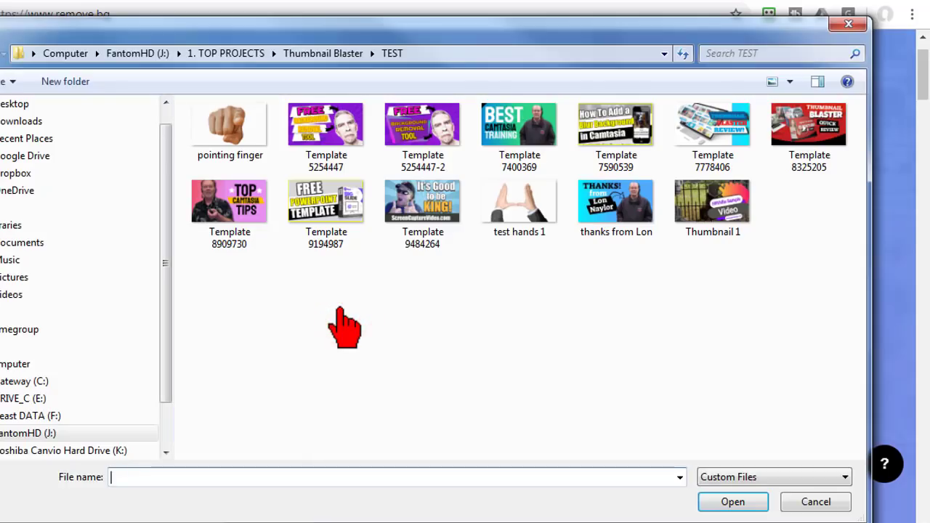
- Cut out the Slide1 presenter photo in remove.bg and save it medium-size as Slide1-removebg in TEST
click(33, 277)
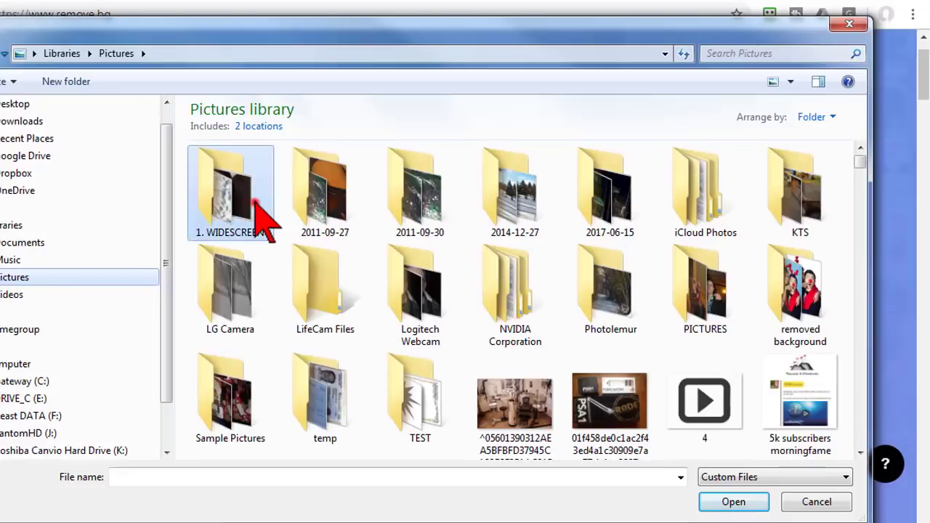
double_click(254, 195)
double_click(456, 218)
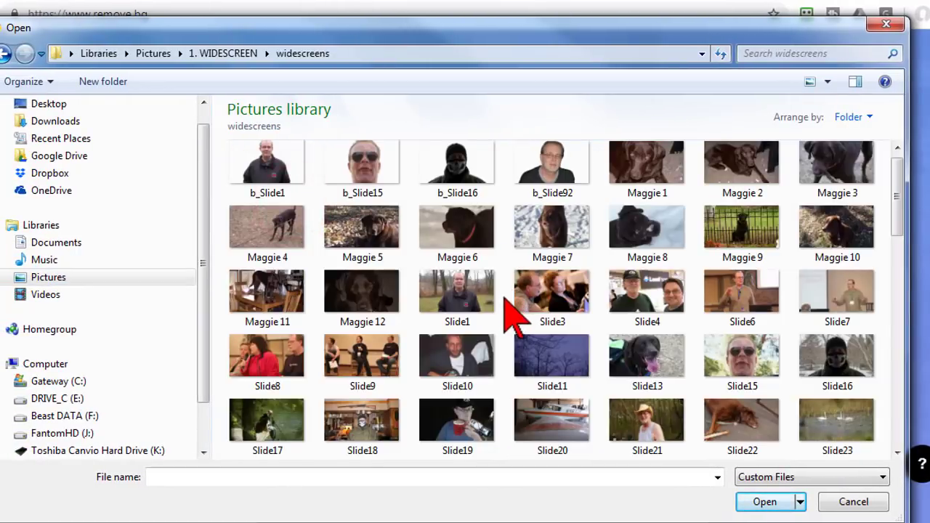
click(473, 299)
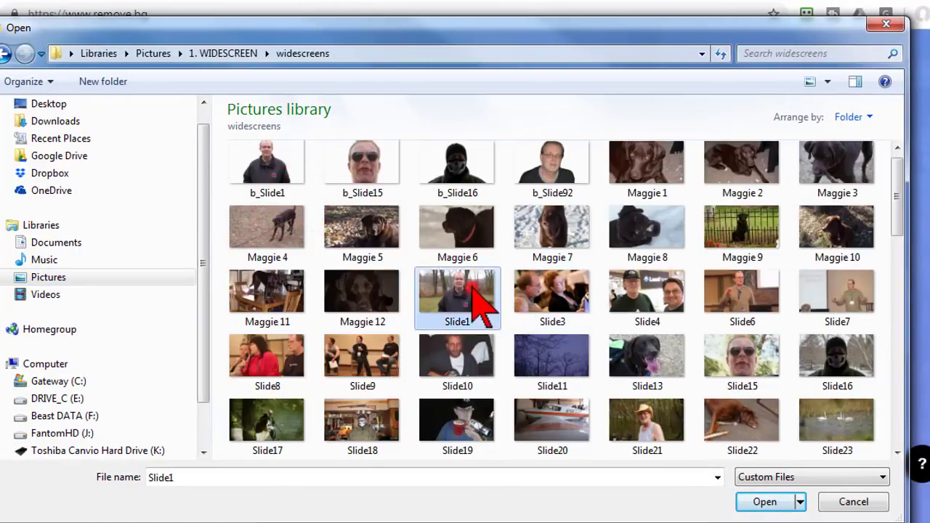
click(764, 501)
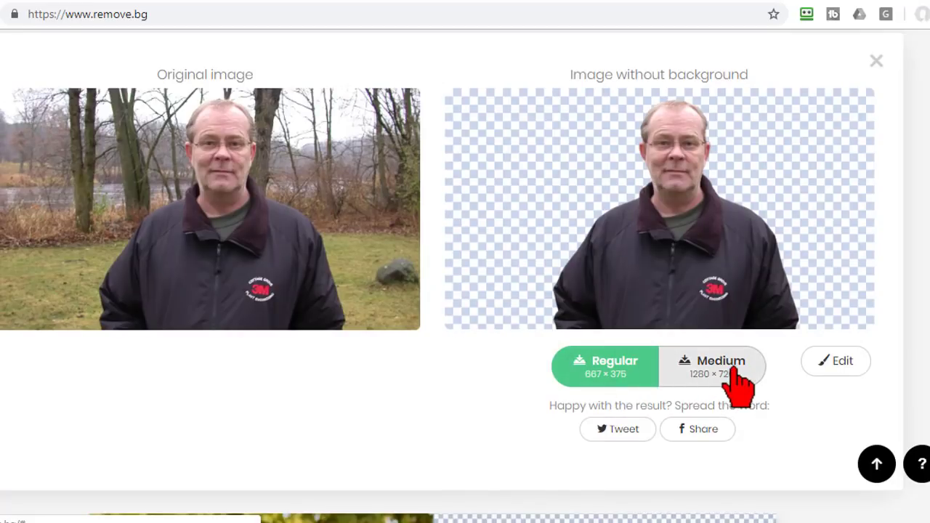
click(616, 368)
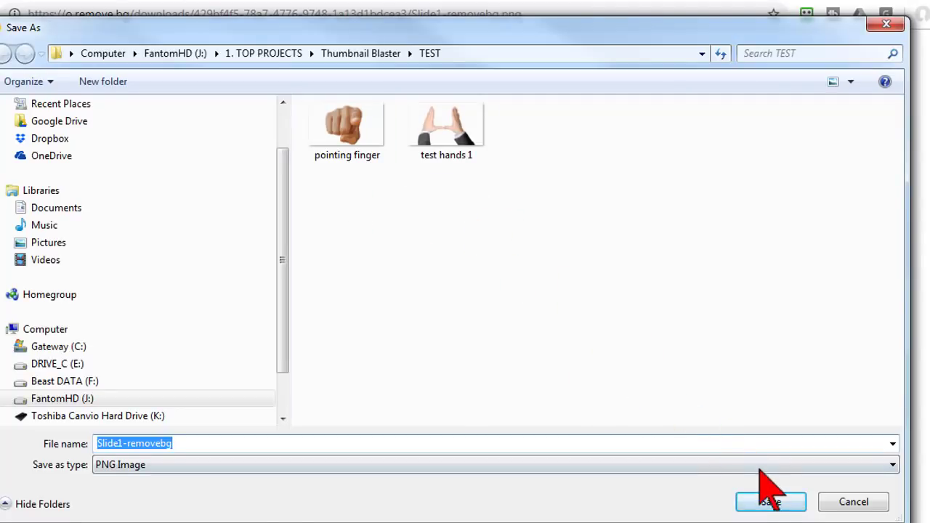
click(769, 501)
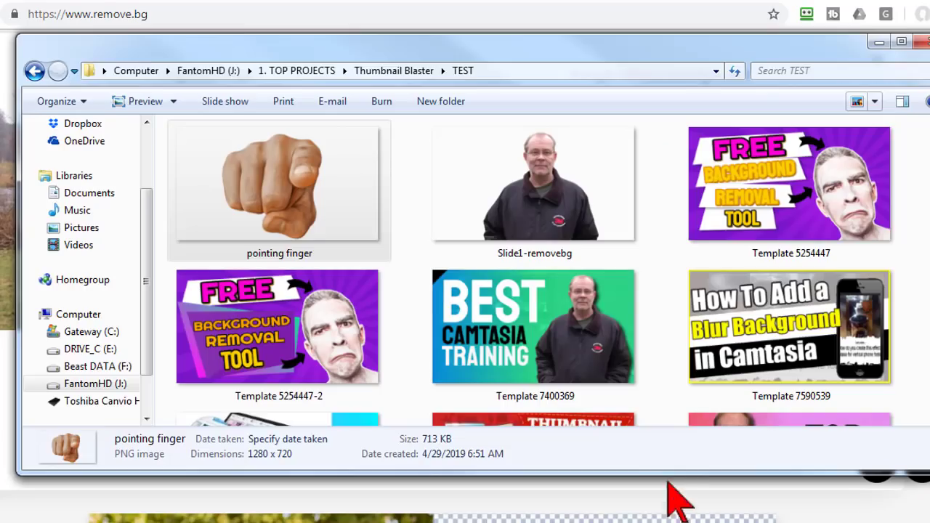
- Look over the TEST folder thumbnails, then minimize Explorer to reveal the PresenterMedia home page
click(533, 326)
scroll(675, 307, down, 5)
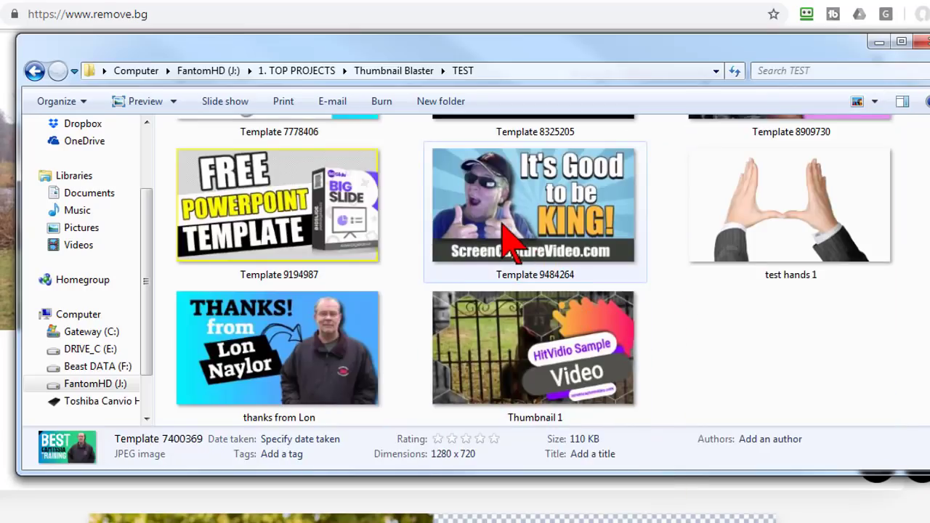
scroll(685, 384, up, 5)
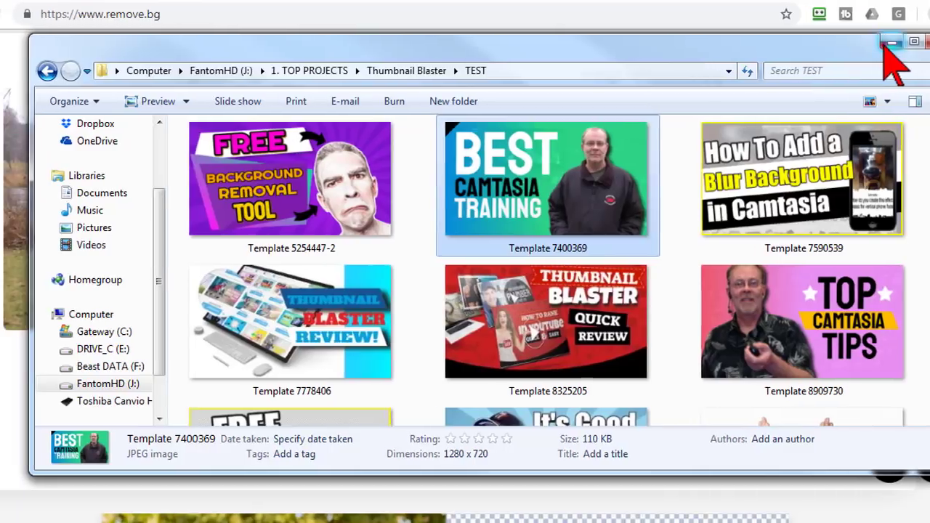
click(879, 41)
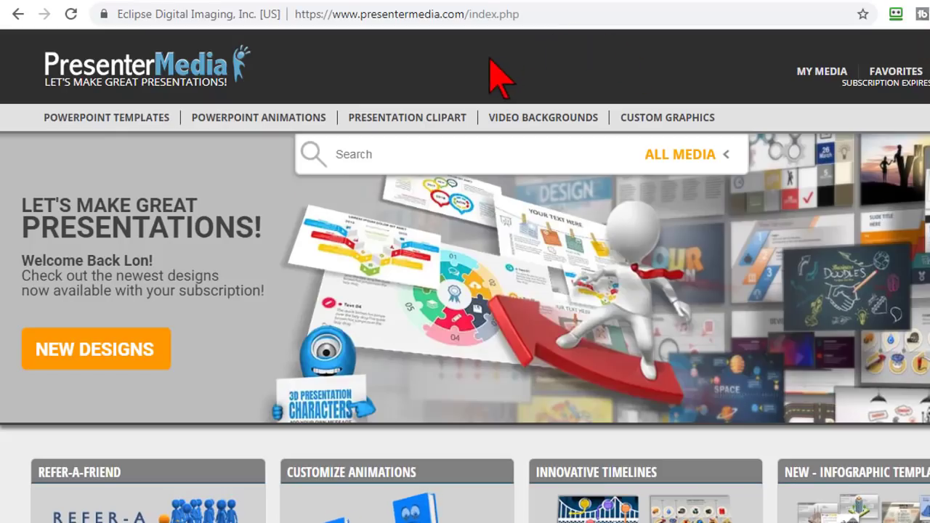
- Open Presentation Clipart and browse the grid of newest 3D clip art images on page 1
click(436, 120)
mouse_move(560, 139)
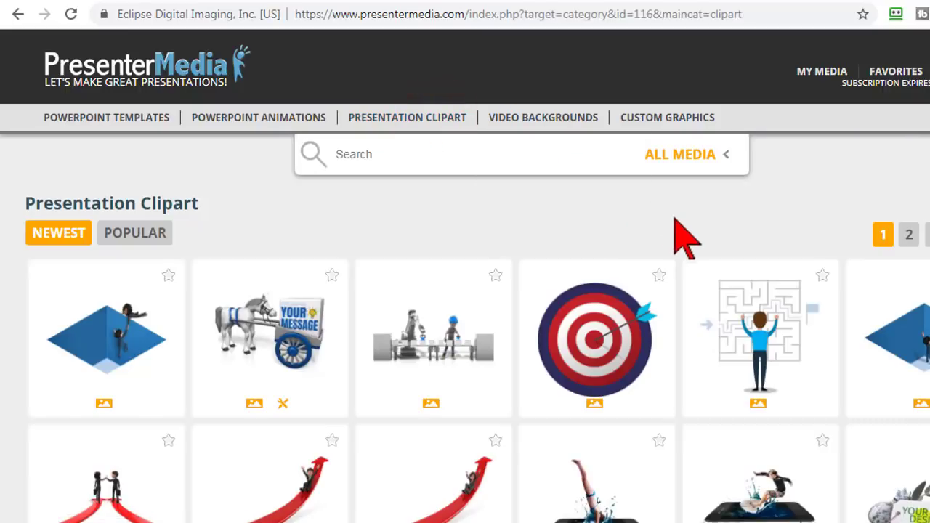
scroll(686, 239, down, 6)
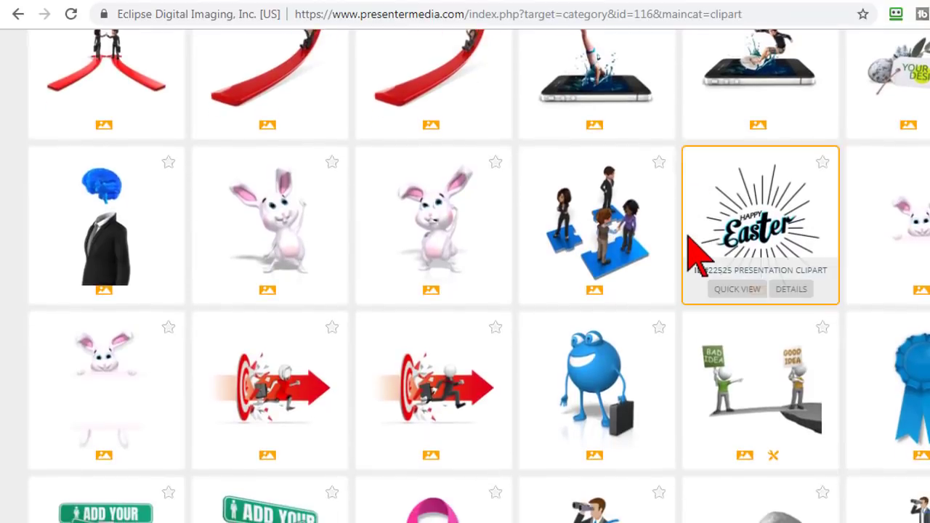
scroll(689, 247, down, 3)
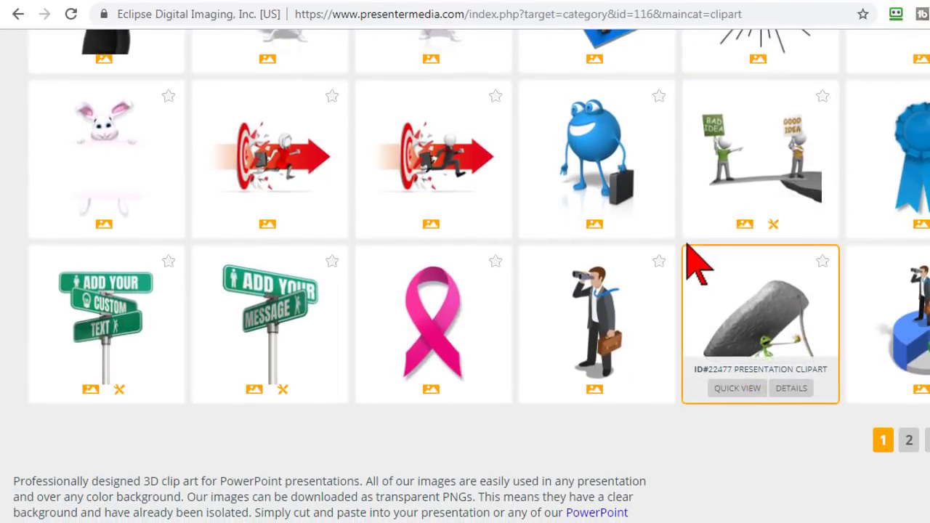
mouse_move(656, 224)
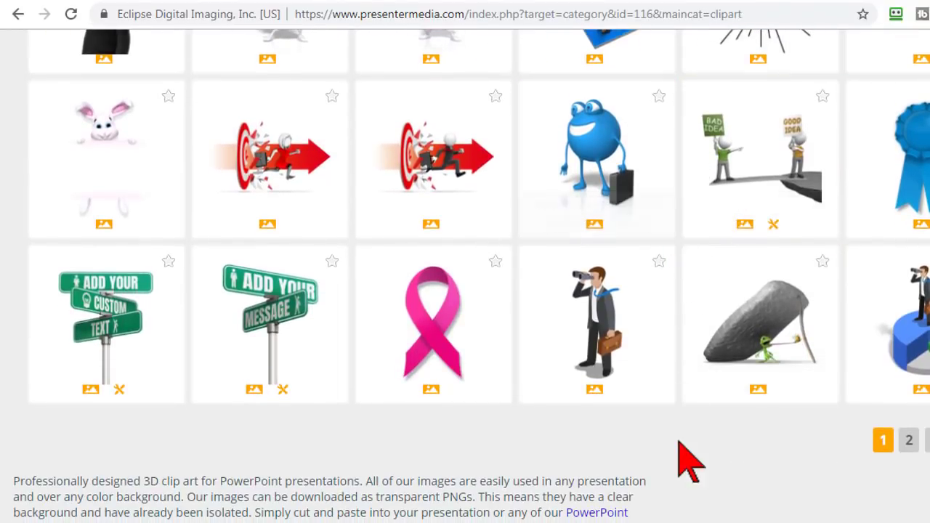
mouse_move(106, 308)
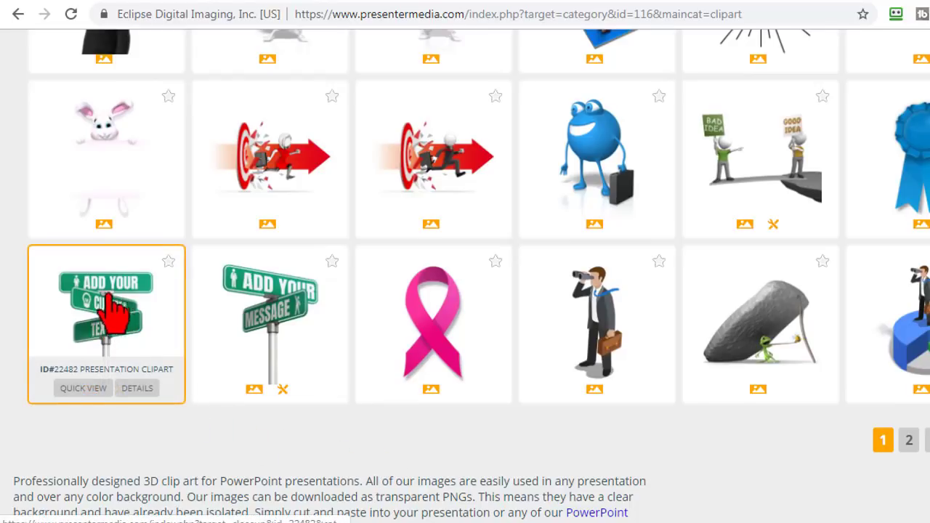
click(505, 441)
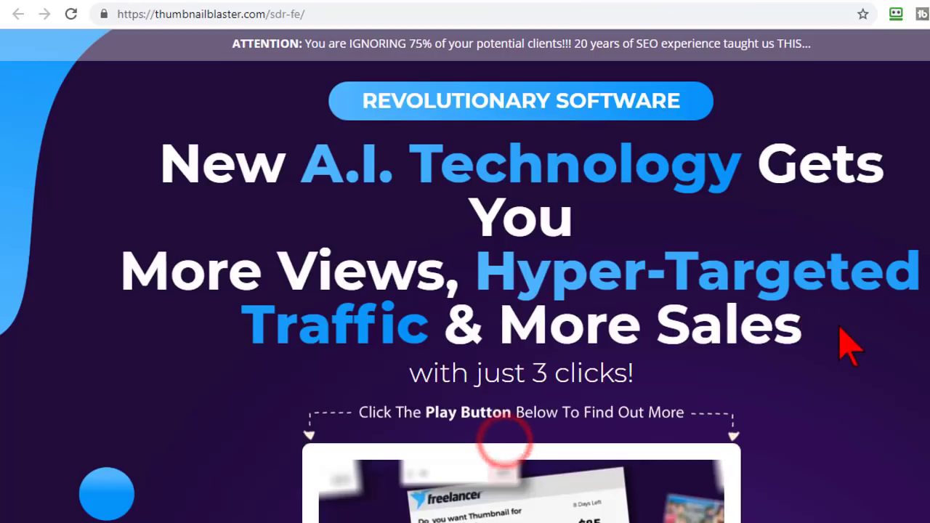
- Scroll through the Thumbnail Blaster features and bonuses down to the JV upsells priced $47, $67, $27/month, $57
scroll(843, 341, down, 8)
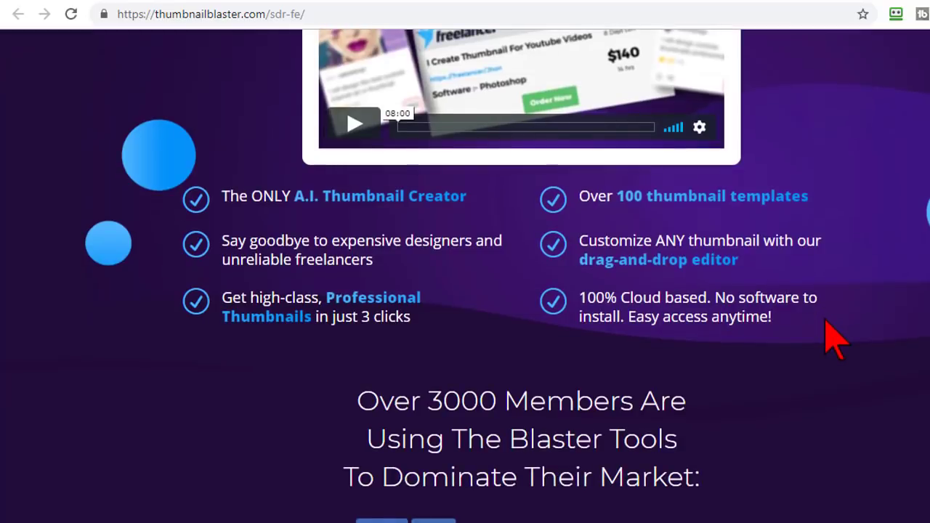
scroll(835, 338, down, 8)
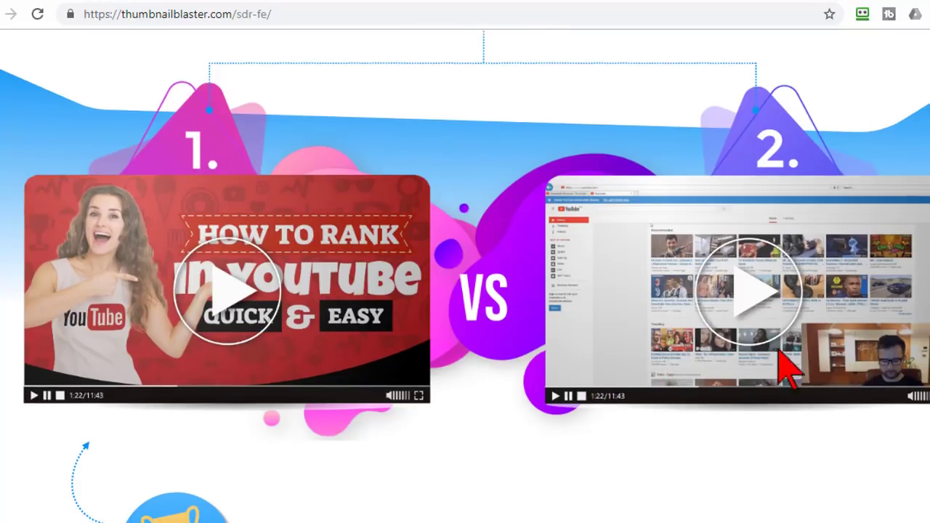
scroll(788, 356, down, 7)
scroll(795, 359, down, 10)
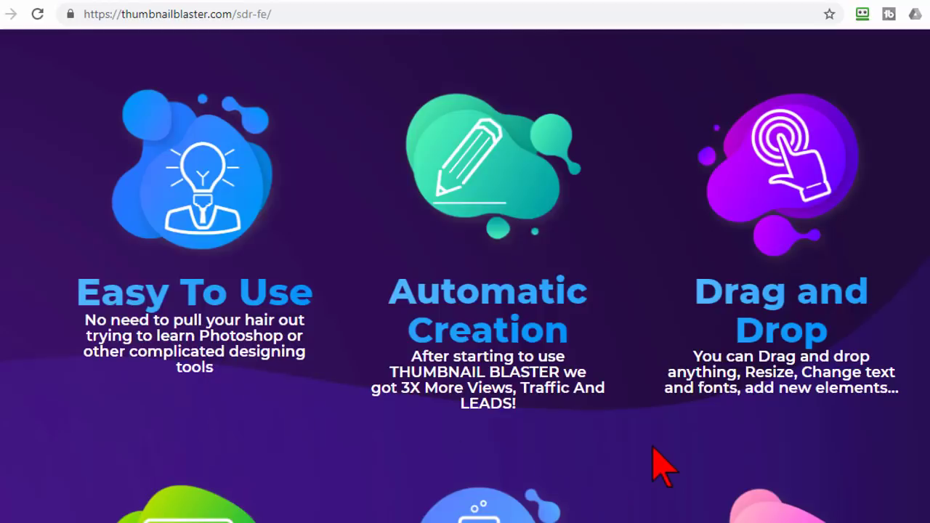
scroll(666, 469, down, 5)
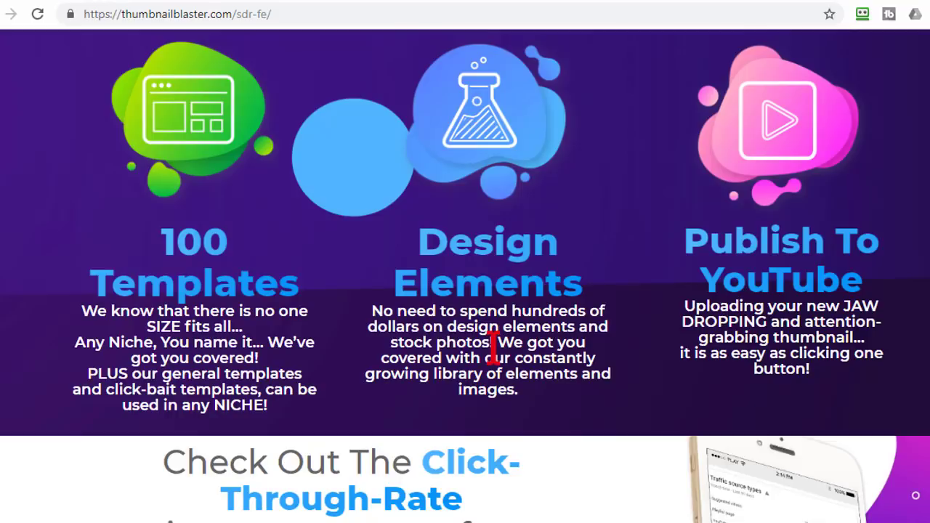
scroll(658, 354, down, 6)
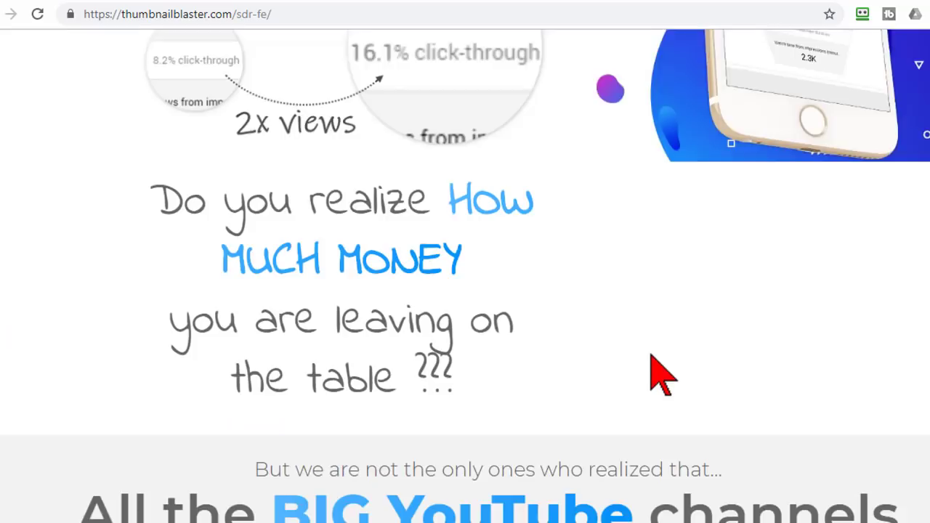
scroll(658, 375, down, 5)
scroll(658, 375, down, 4)
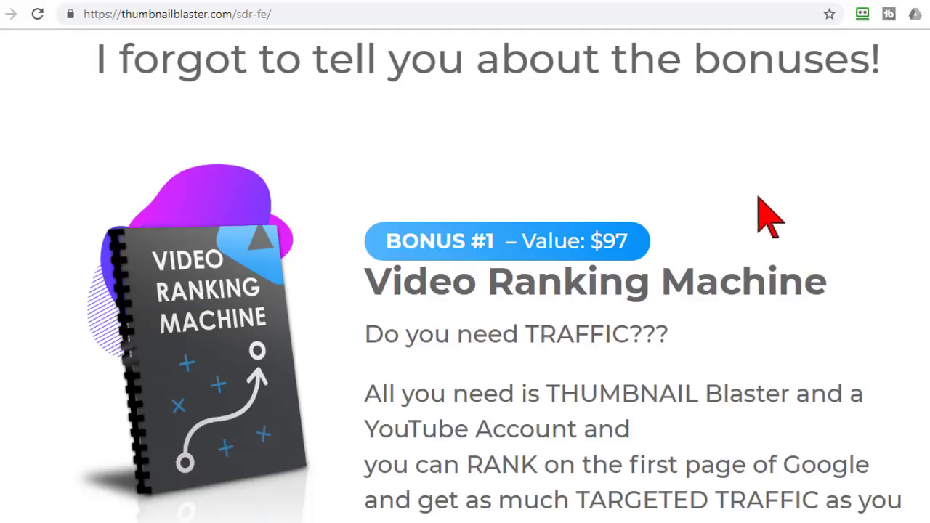
scroll(762, 213, down, 1)
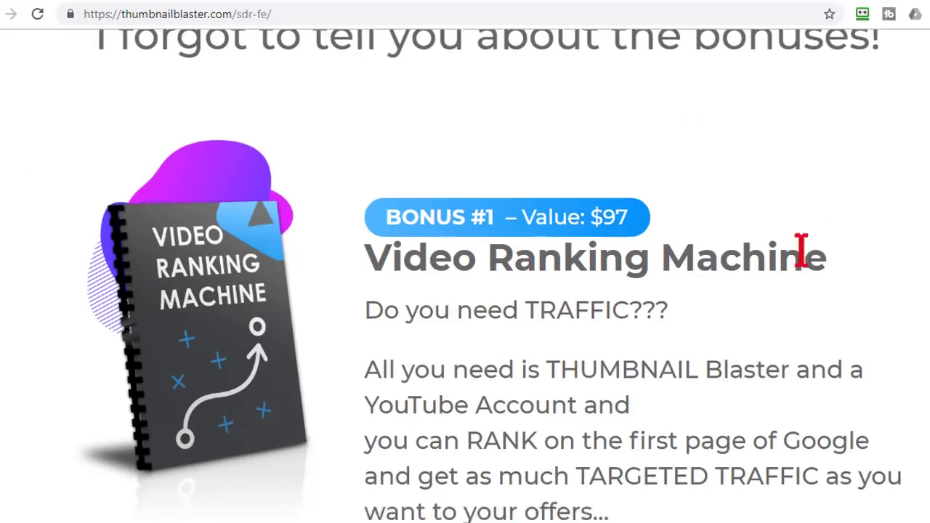
scroll(802, 252, down, 6)
scroll(804, 267, down, 1)
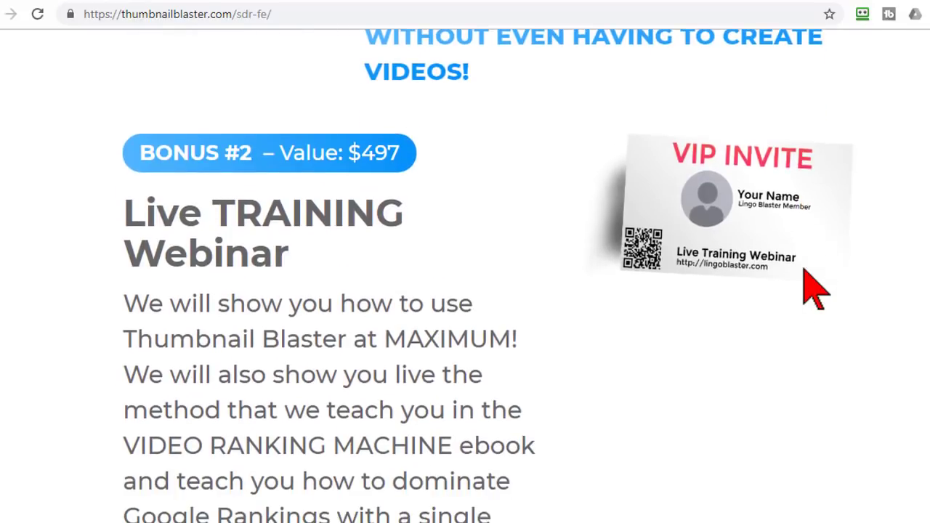
scroll(804, 273, down, 6)
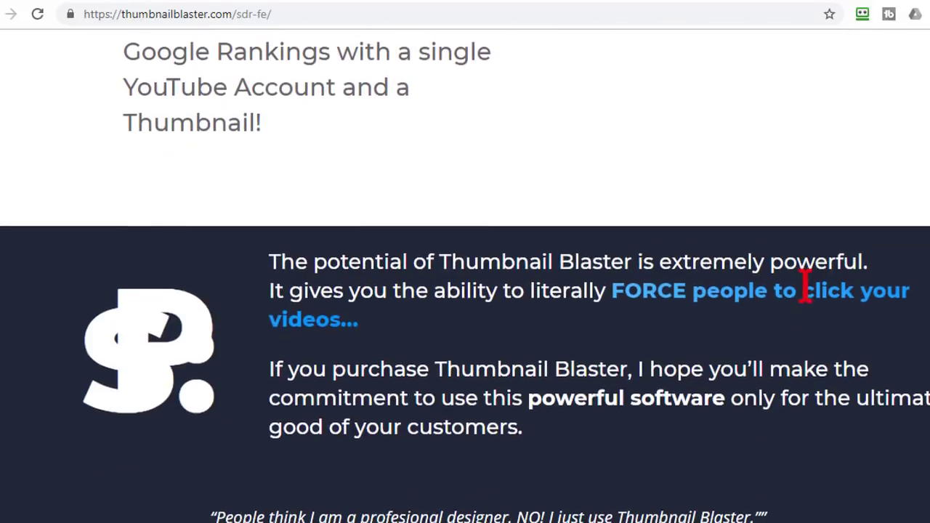
scroll(806, 298, down, 7)
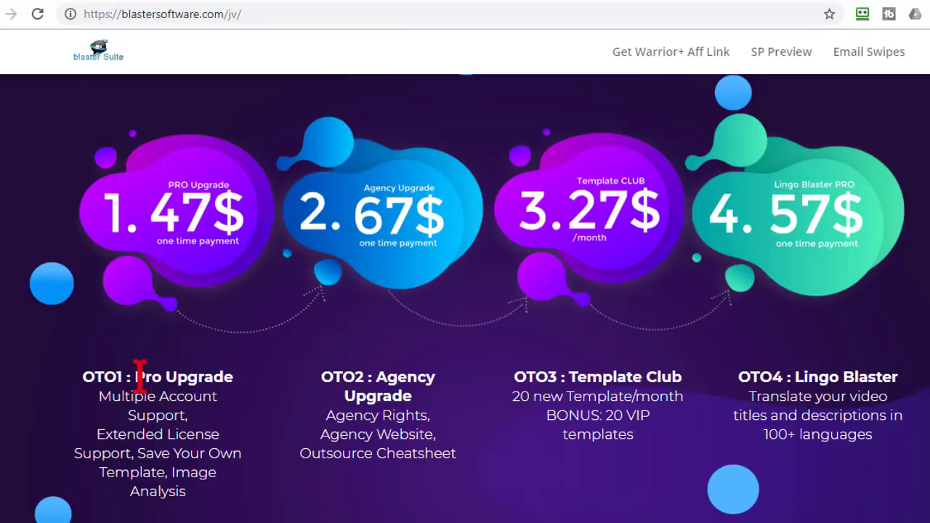
- Highlight the OTO1 Pro Upgrade heading on the JV page, then clear the highlight
drag(137, 375, 244, 382)
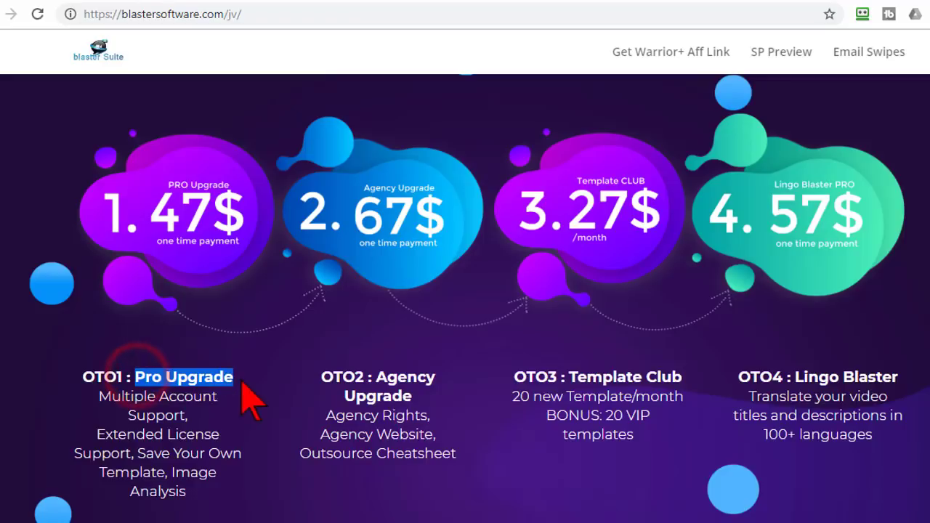
click(163, 454)
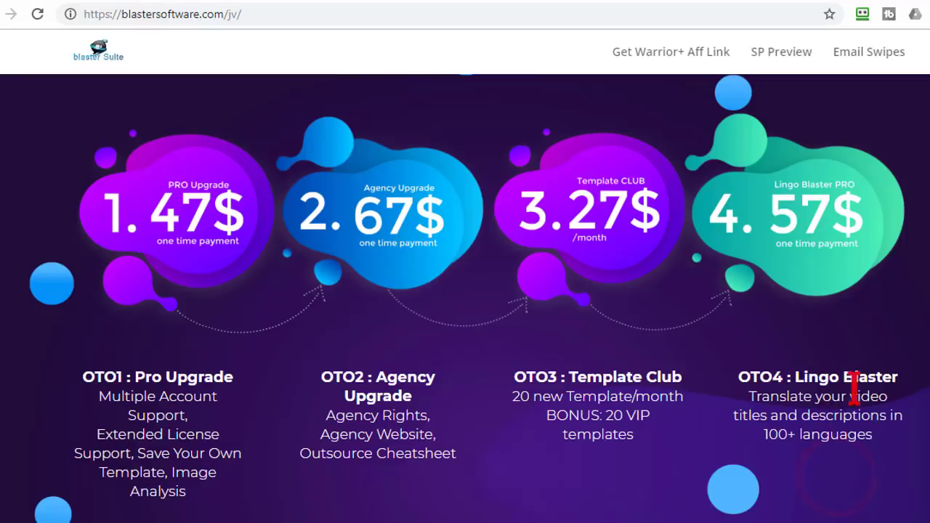
key(ctrl+Tab)
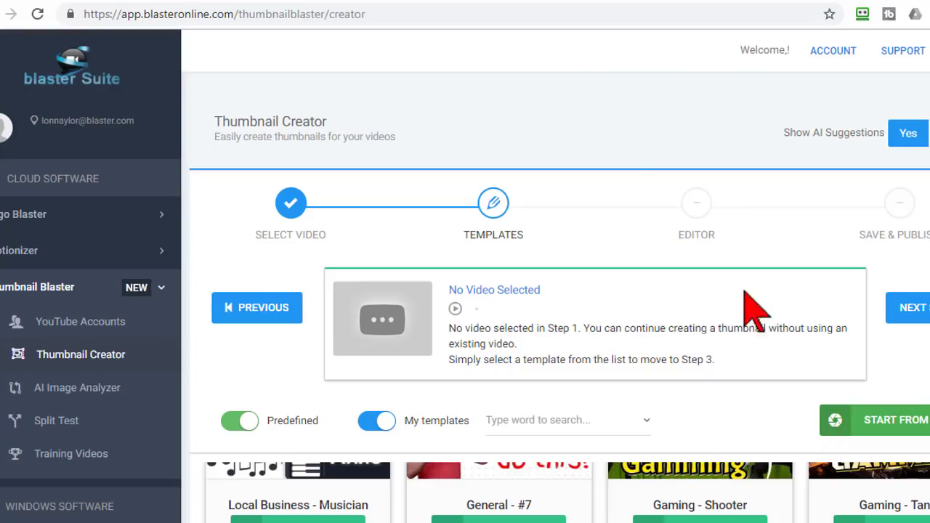